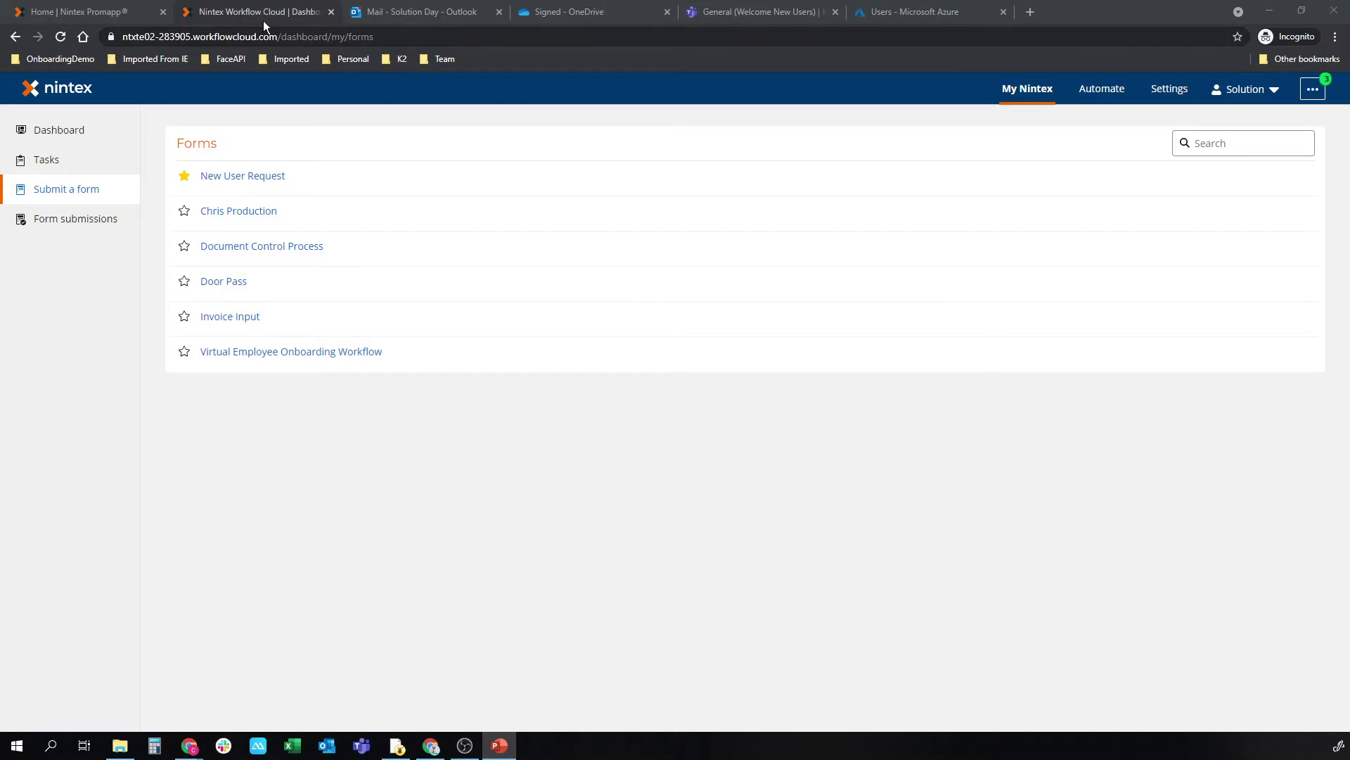
Step: From Promapp favourites, open the 'TRAINING: Select Candidate and Set Up new Employee :: Future State' map and pan across it
click(93, 8)
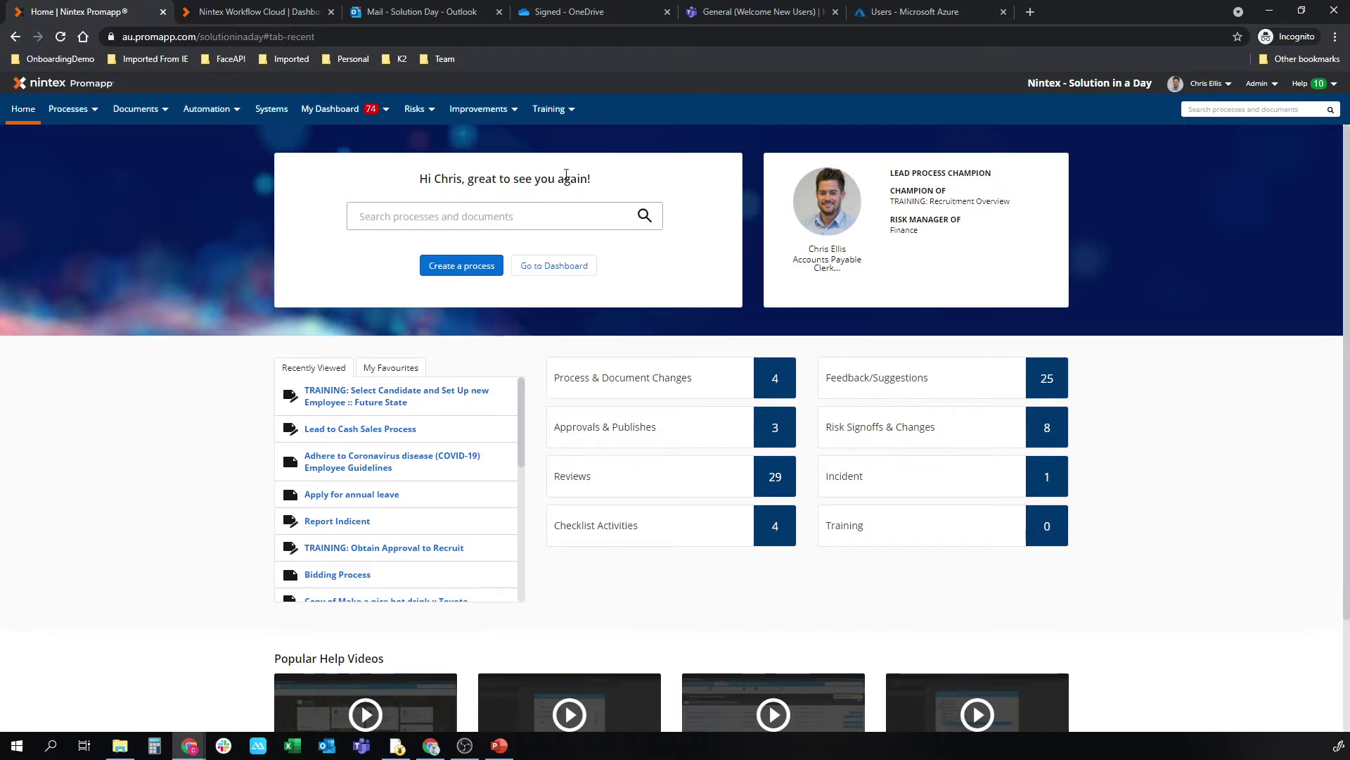
click(398, 367)
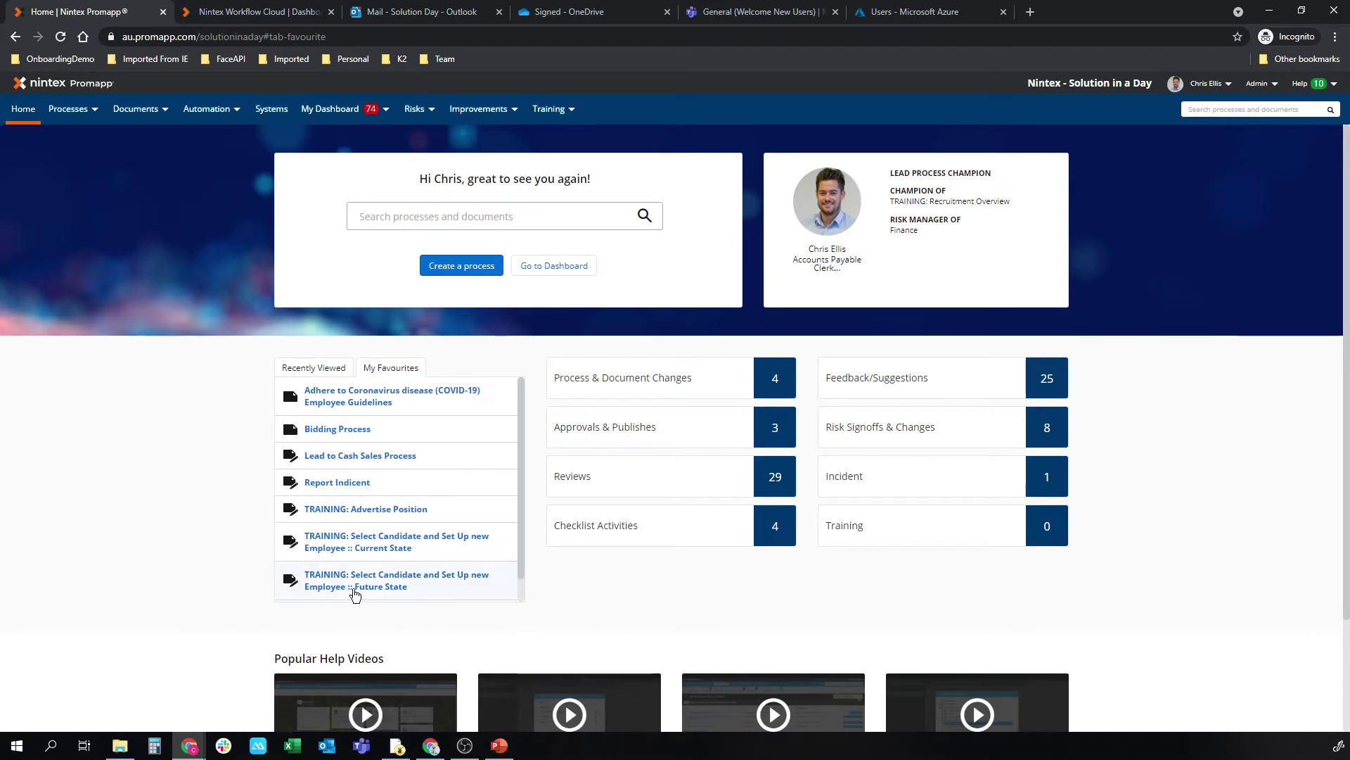
click(353, 594)
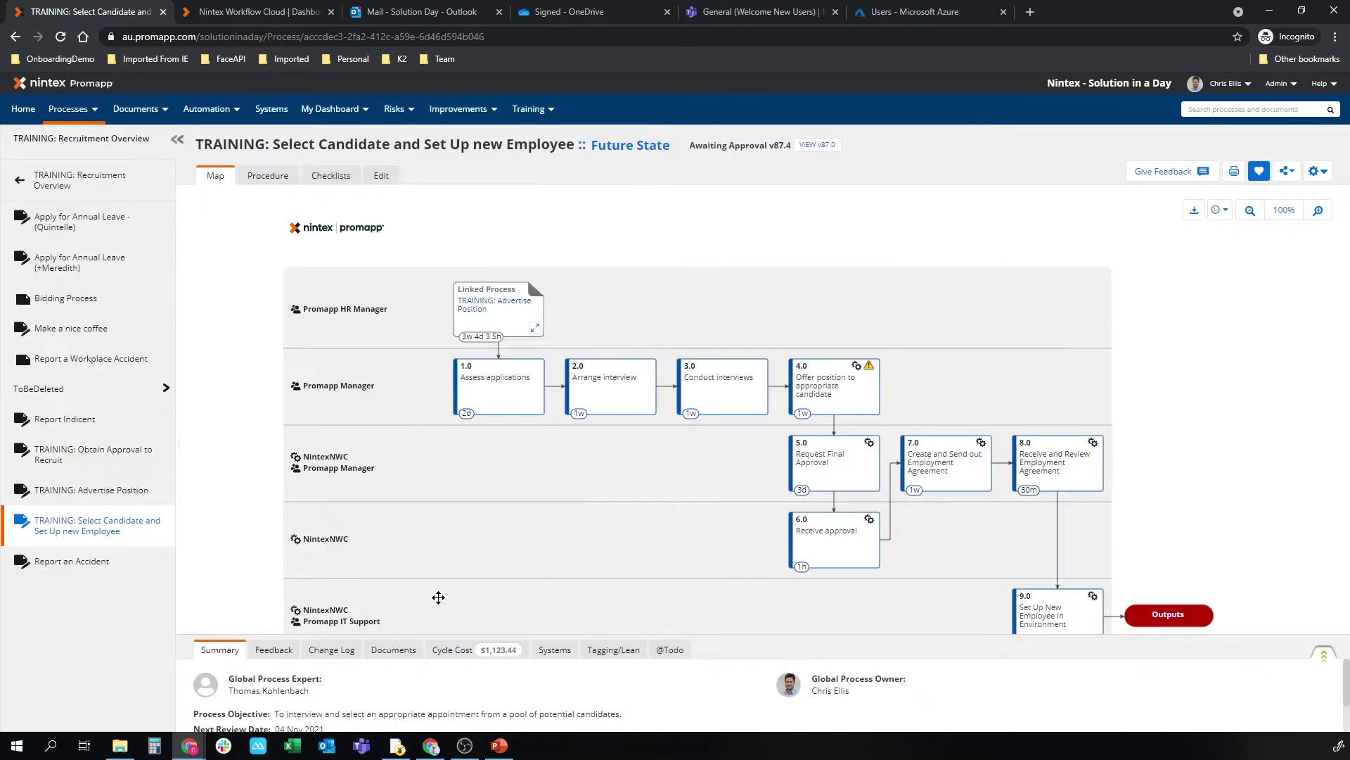
drag(438, 597, 404, 534)
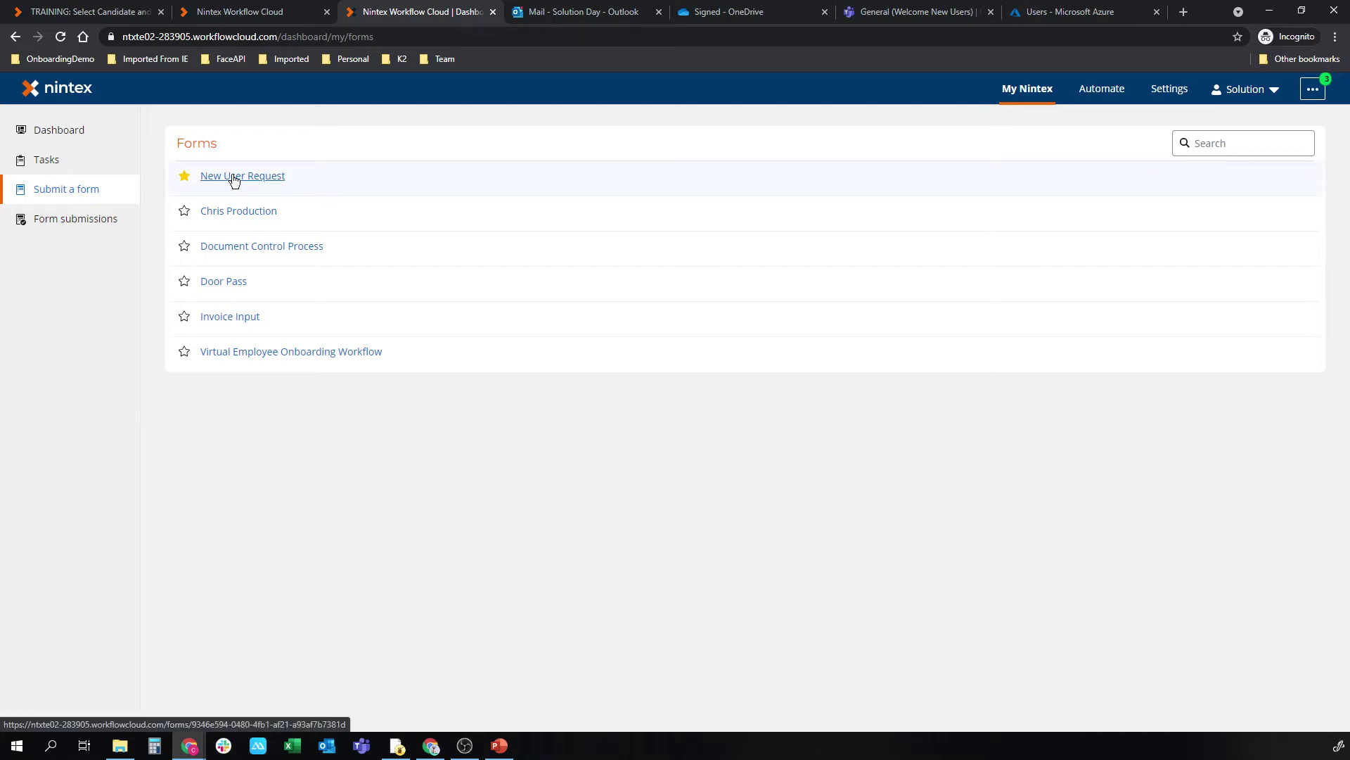
Step: Open New User Request and enter the new user's name, address, phone and personal email
click(74, 136)
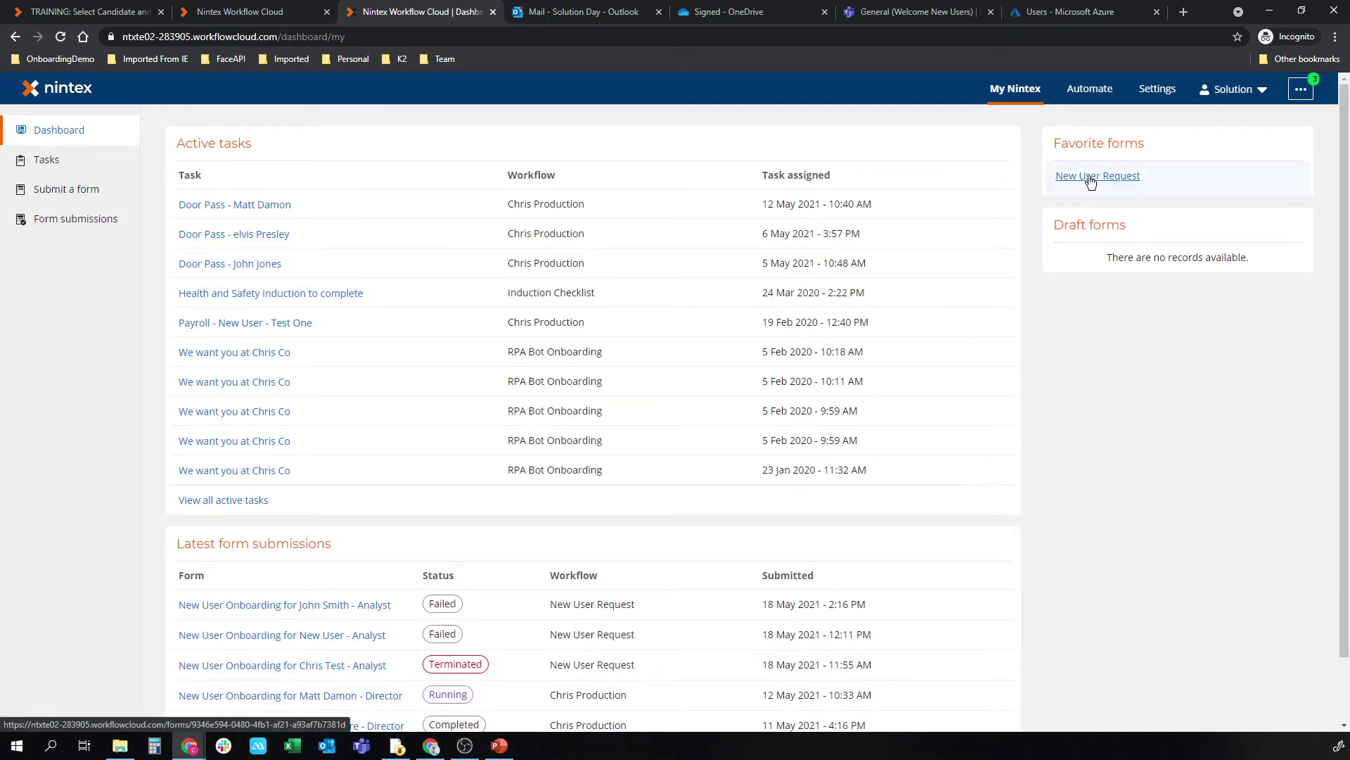
click(1090, 183)
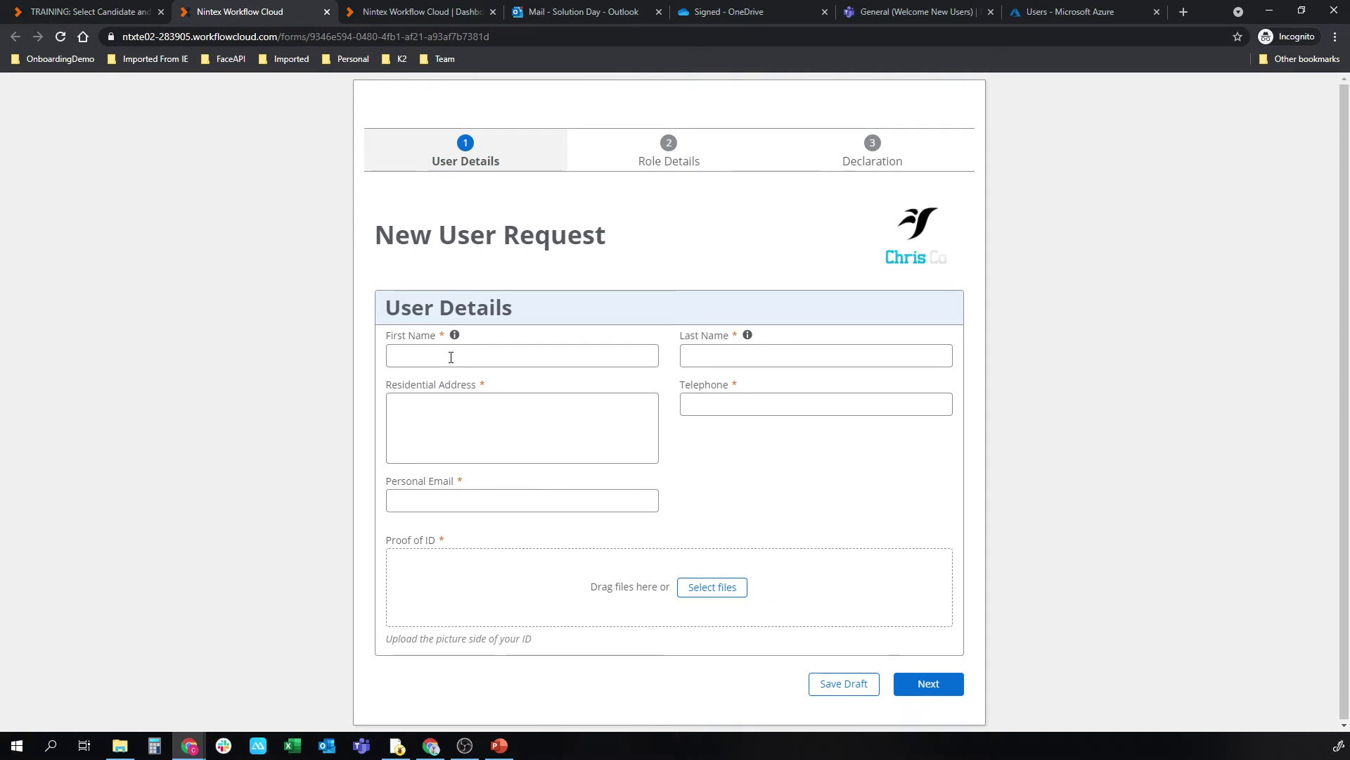
click(451, 357)
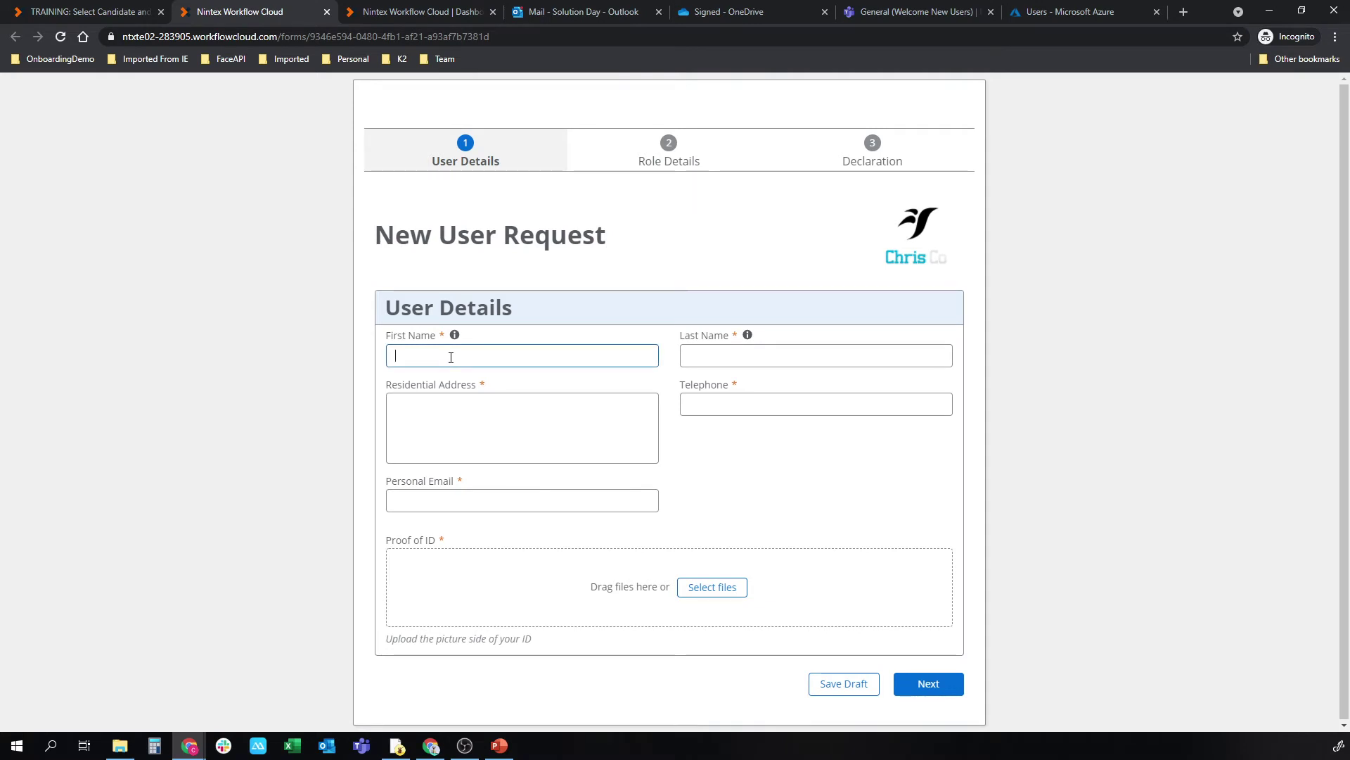
key(Tab)
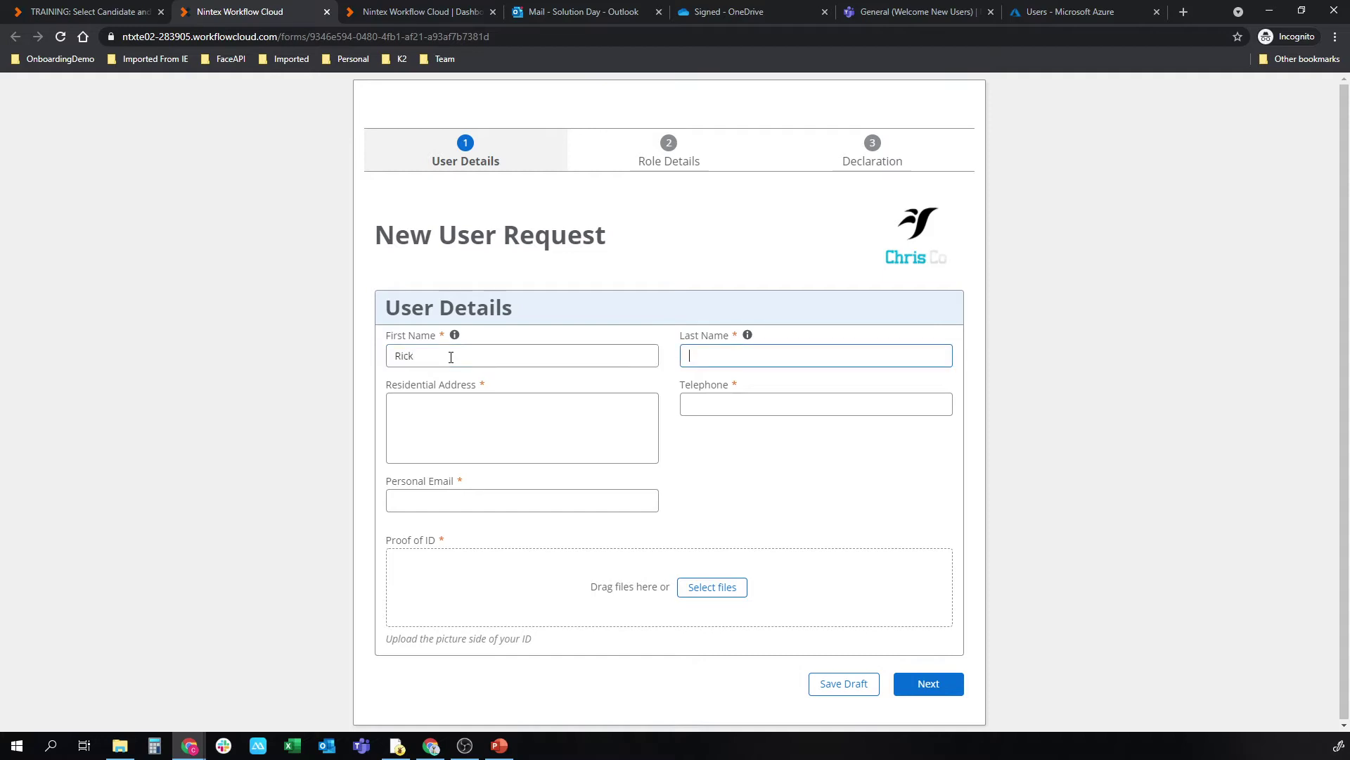
key(Tab)
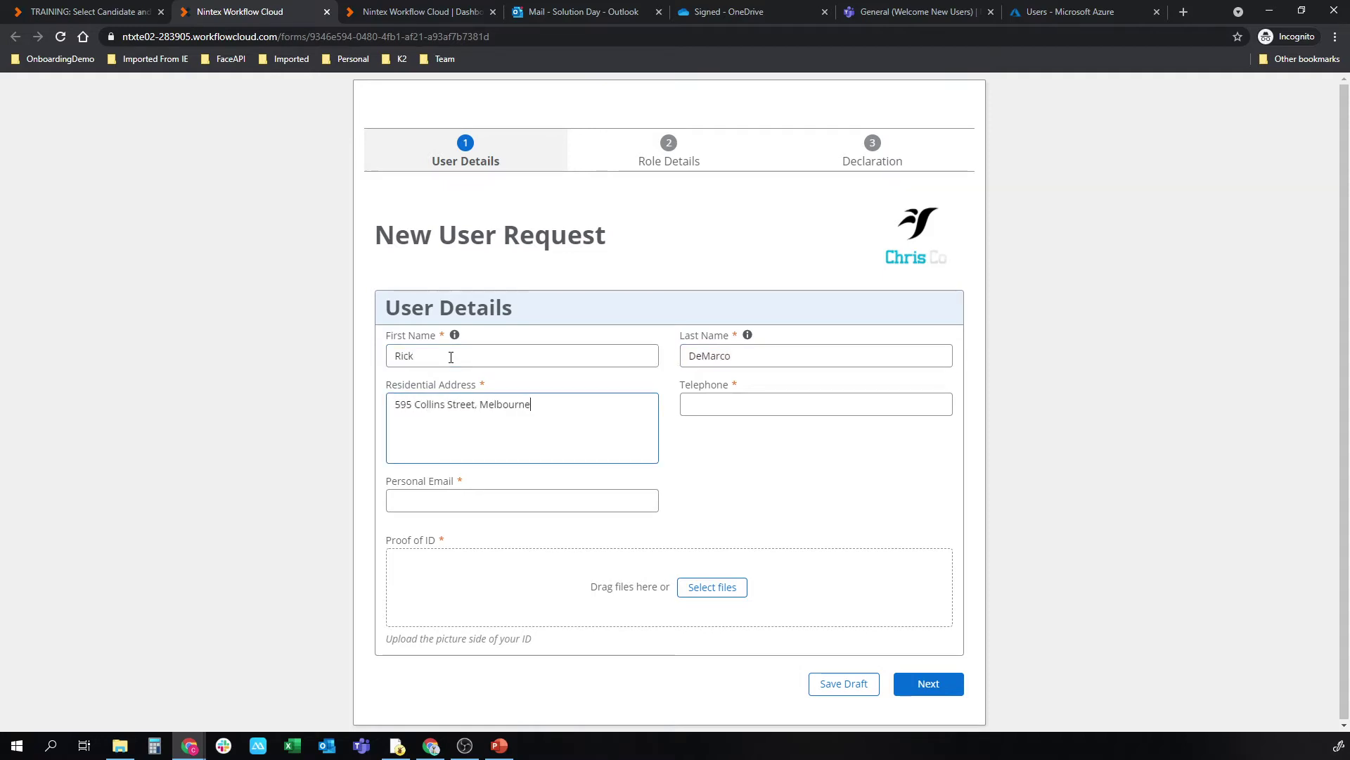
key(Tab)
key(Tab)
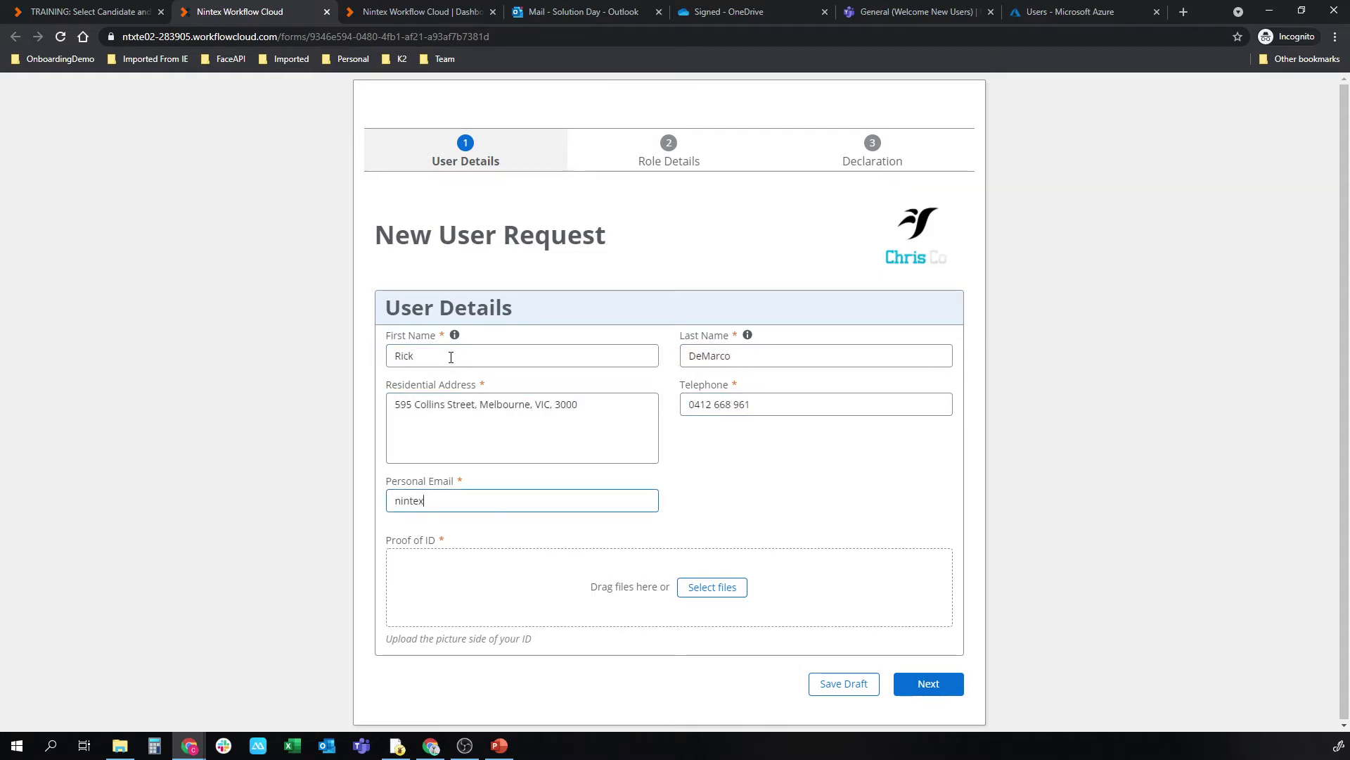
Step: Attach the ID photo and set Director, Executive, Melbourne, start Jun 1, 2021, salary 123456, manager email
drag(450, 357, 535, 590)
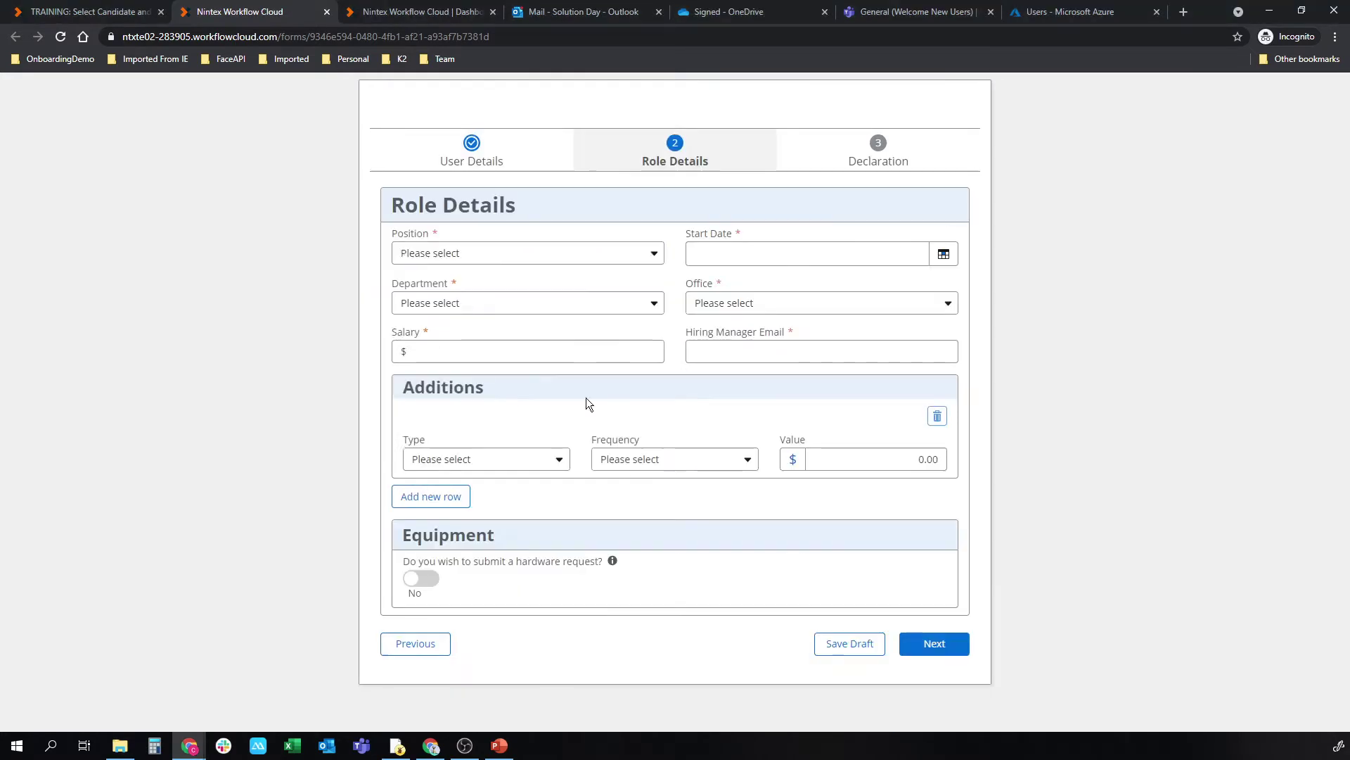
click(527, 253)
click(410, 346)
click(528, 303)
click(822, 303)
click(738, 425)
click(943, 253)
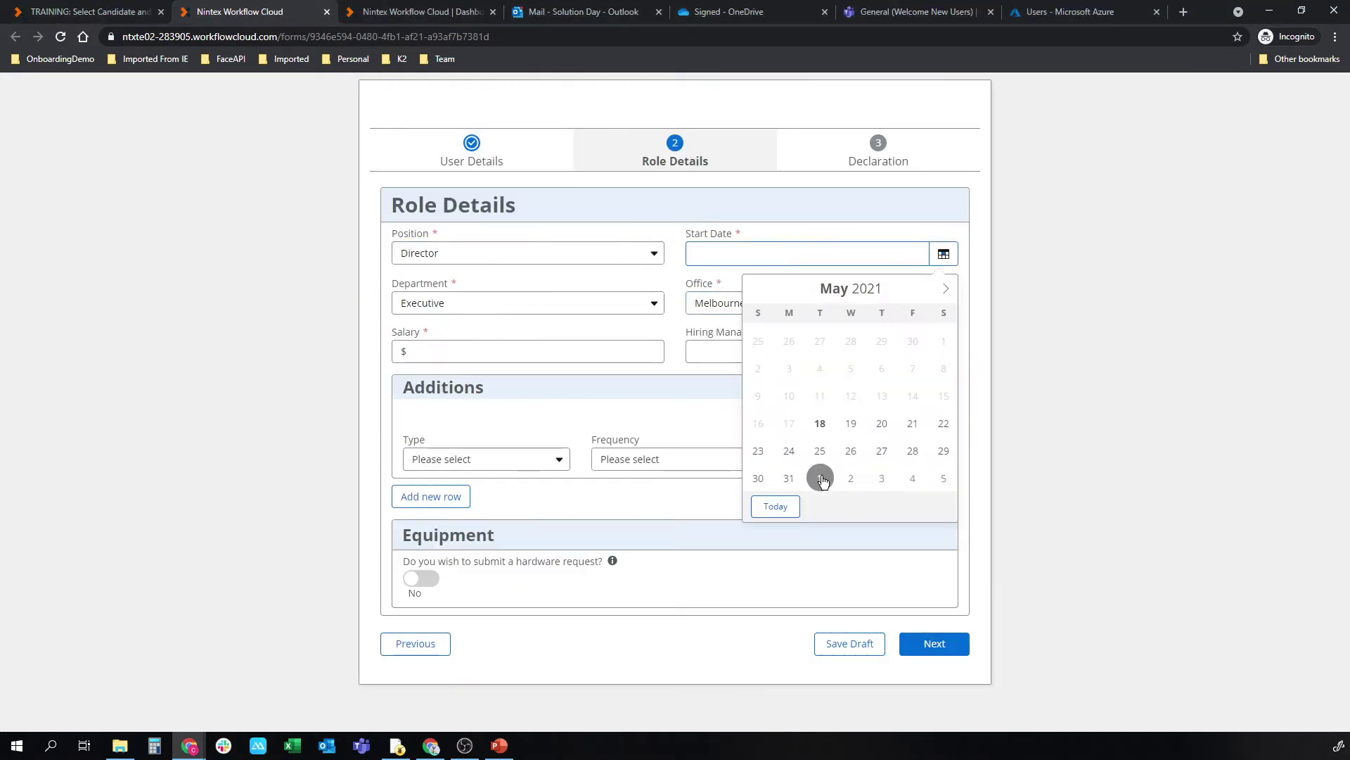
click(820, 476)
click(549, 351)
text(123456)
click(735, 351)
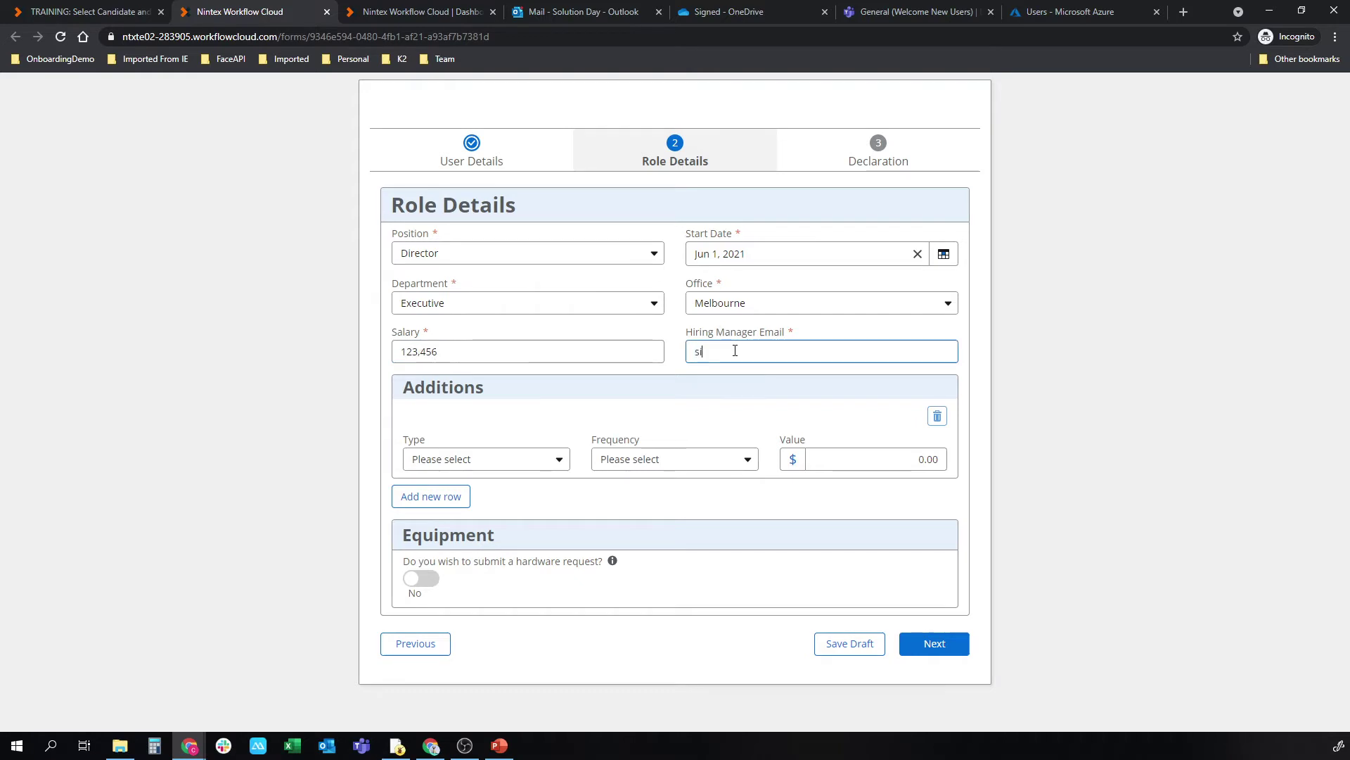
Step: Add two monthly allowances: Phone Allowance 100 and Internet Allowance 100
click(486, 459)
click(486, 549)
click(674, 459)
click(633, 506)
click(841, 461)
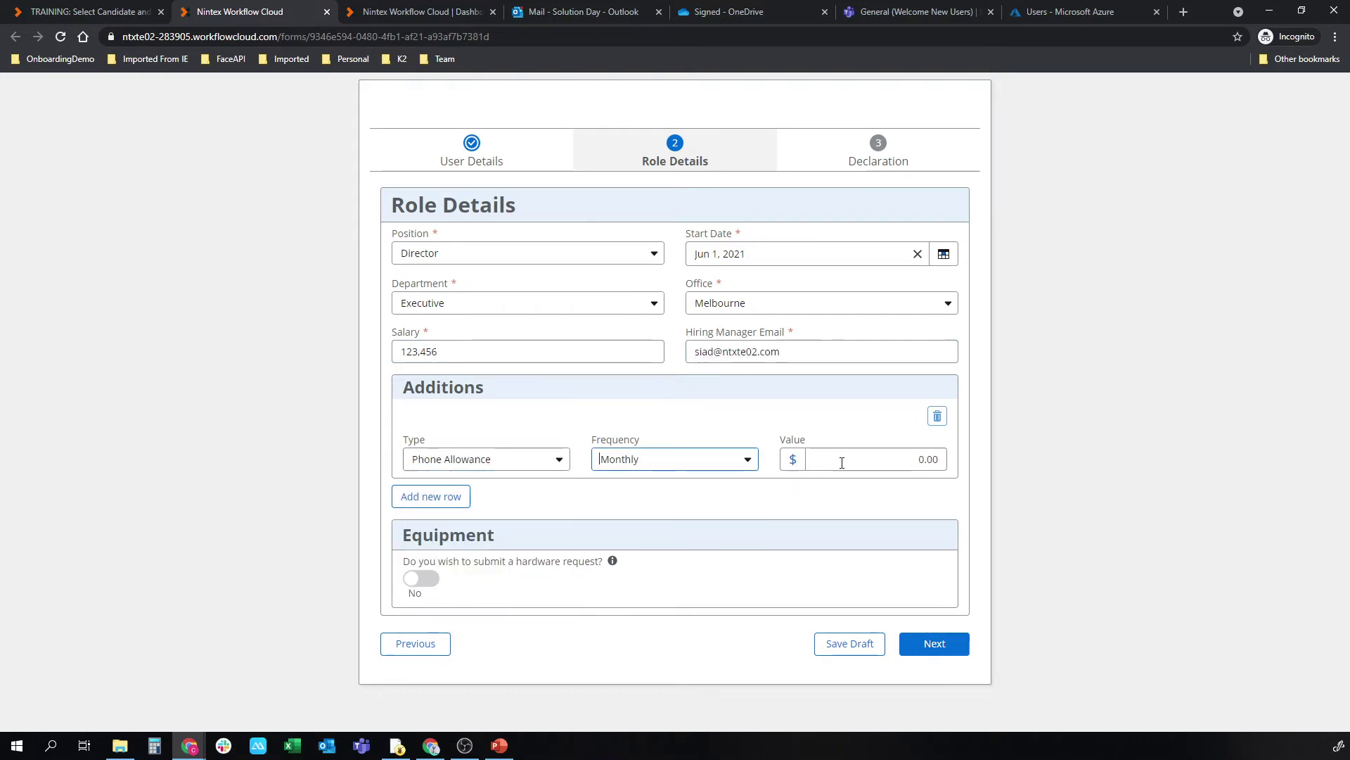
text(100)
click(430, 496)
click(485, 539)
click(674, 538)
click(633, 584)
click(846, 538)
text(100)
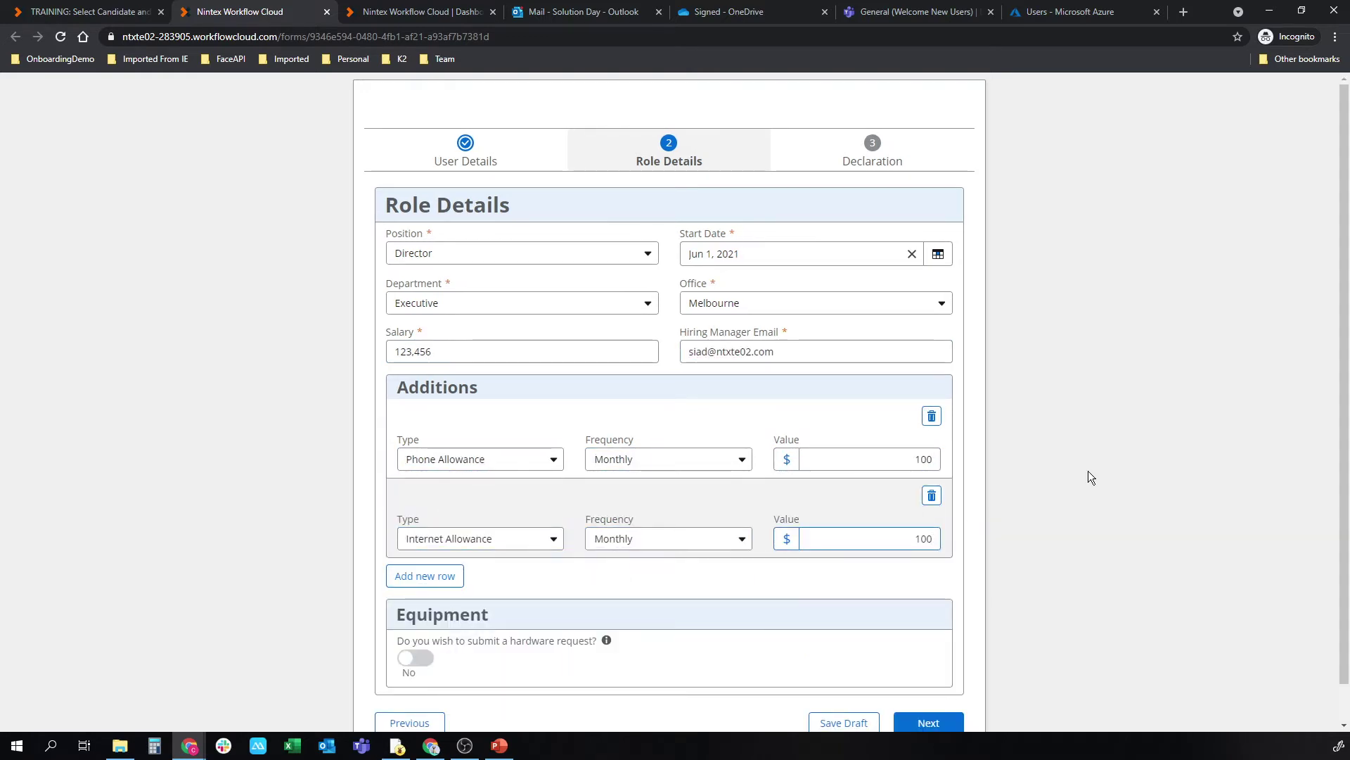
Step: Request hardware, proceed to the declaration, and sign as hiring manager
click(422, 657)
scroll(476, 683, down, 1)
scroll(475, 683, down, 3)
click(900, 620)
click(648, 369)
drag(609, 338, 757, 387)
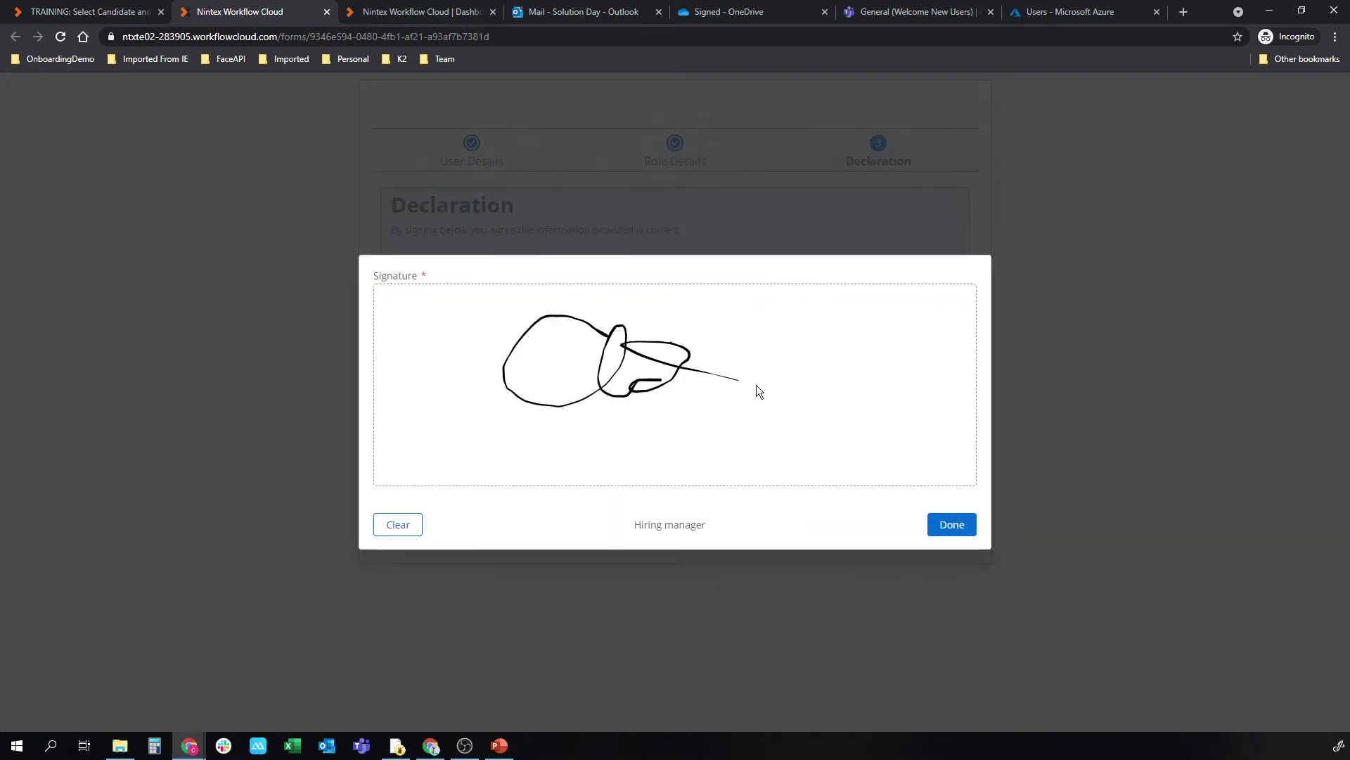
click(950, 525)
click(948, 527)
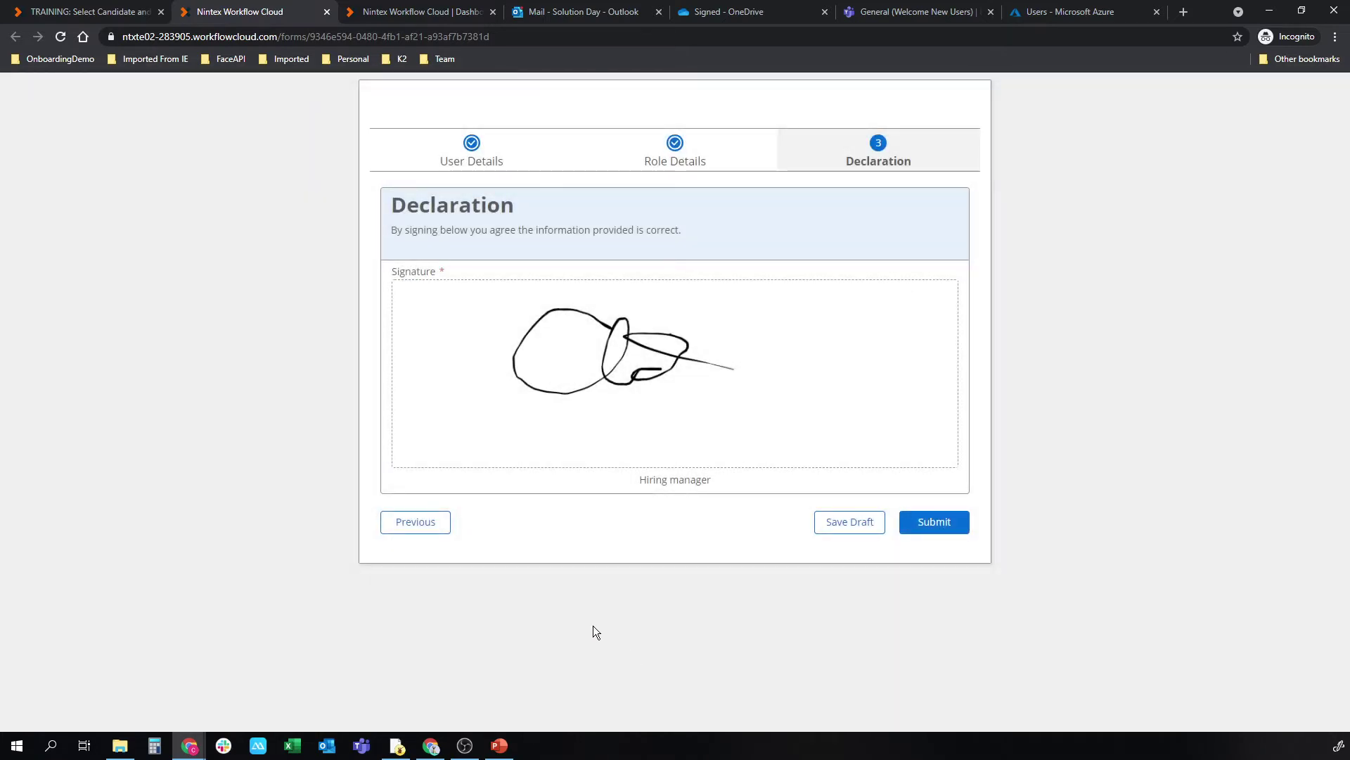
click(484, 159)
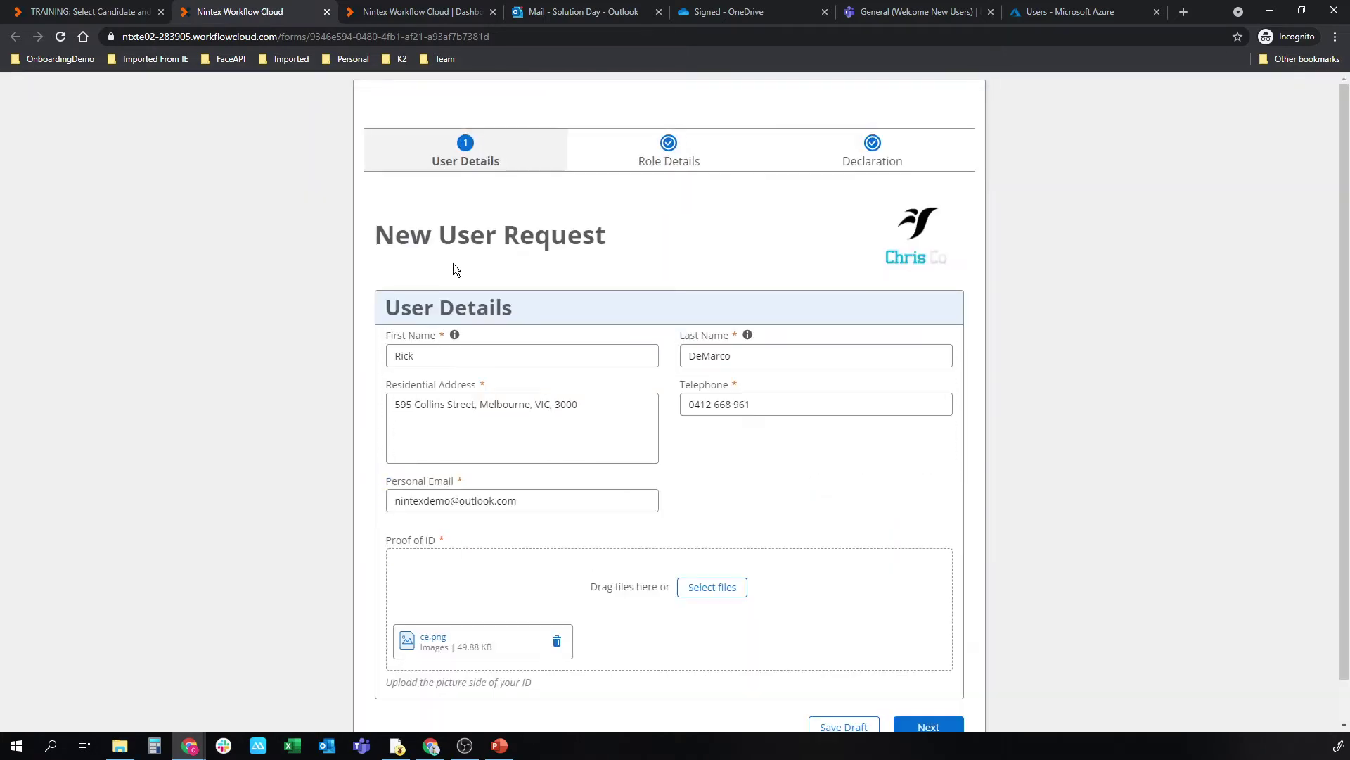
click(780, 398)
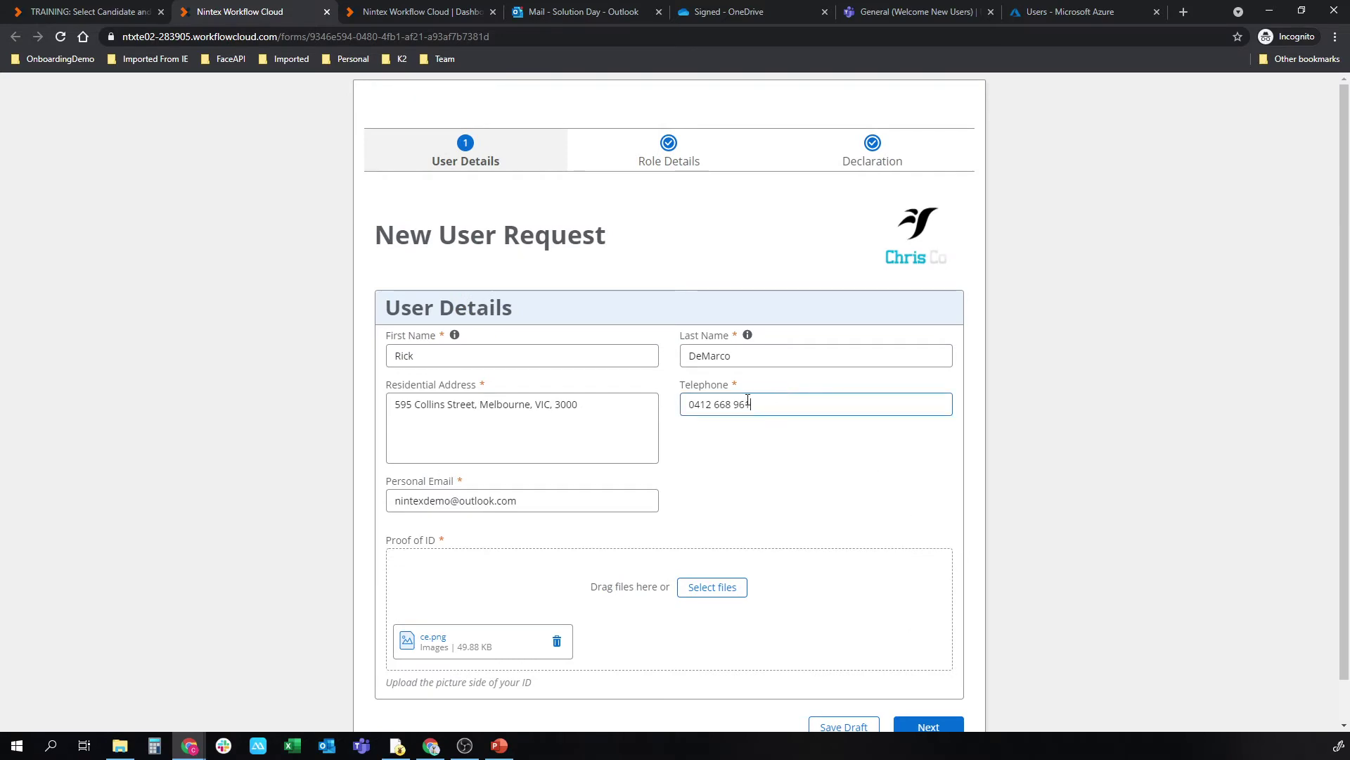
click(528, 503)
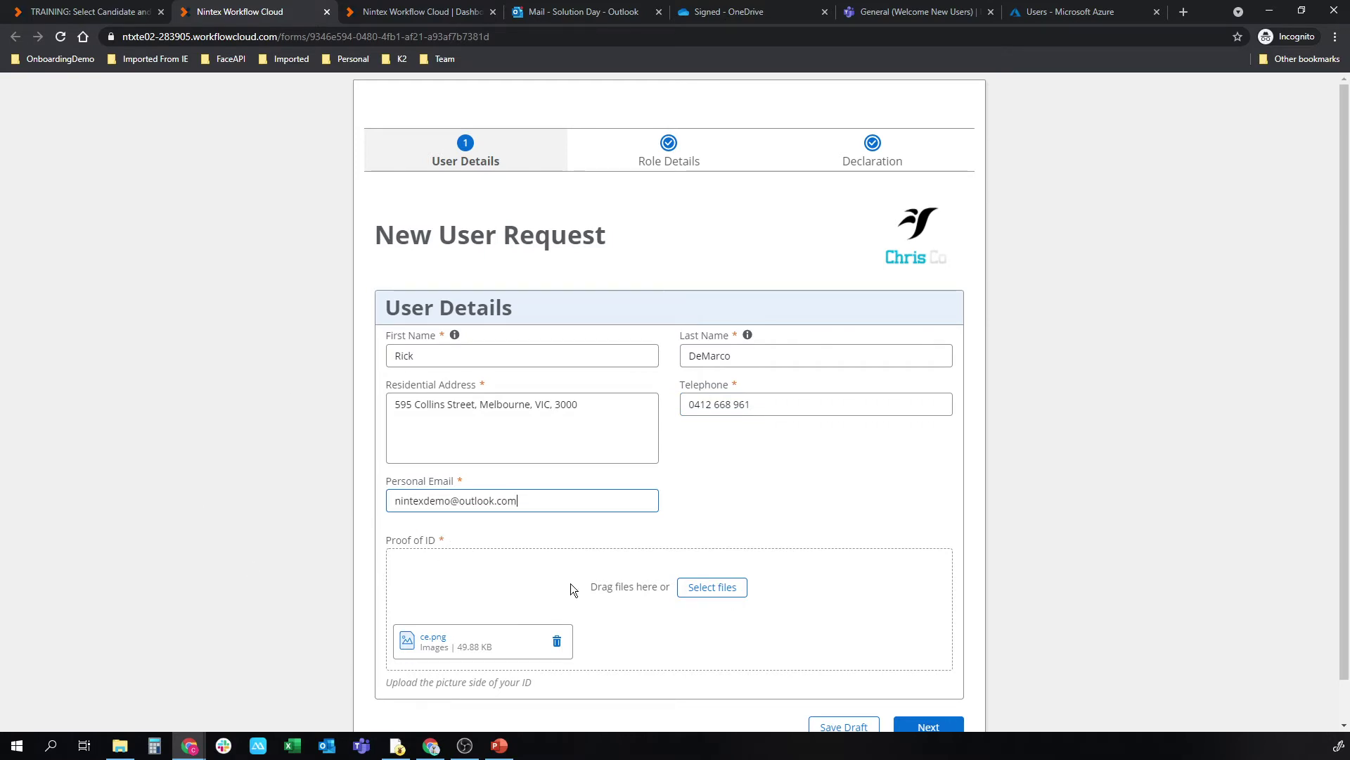
click(716, 163)
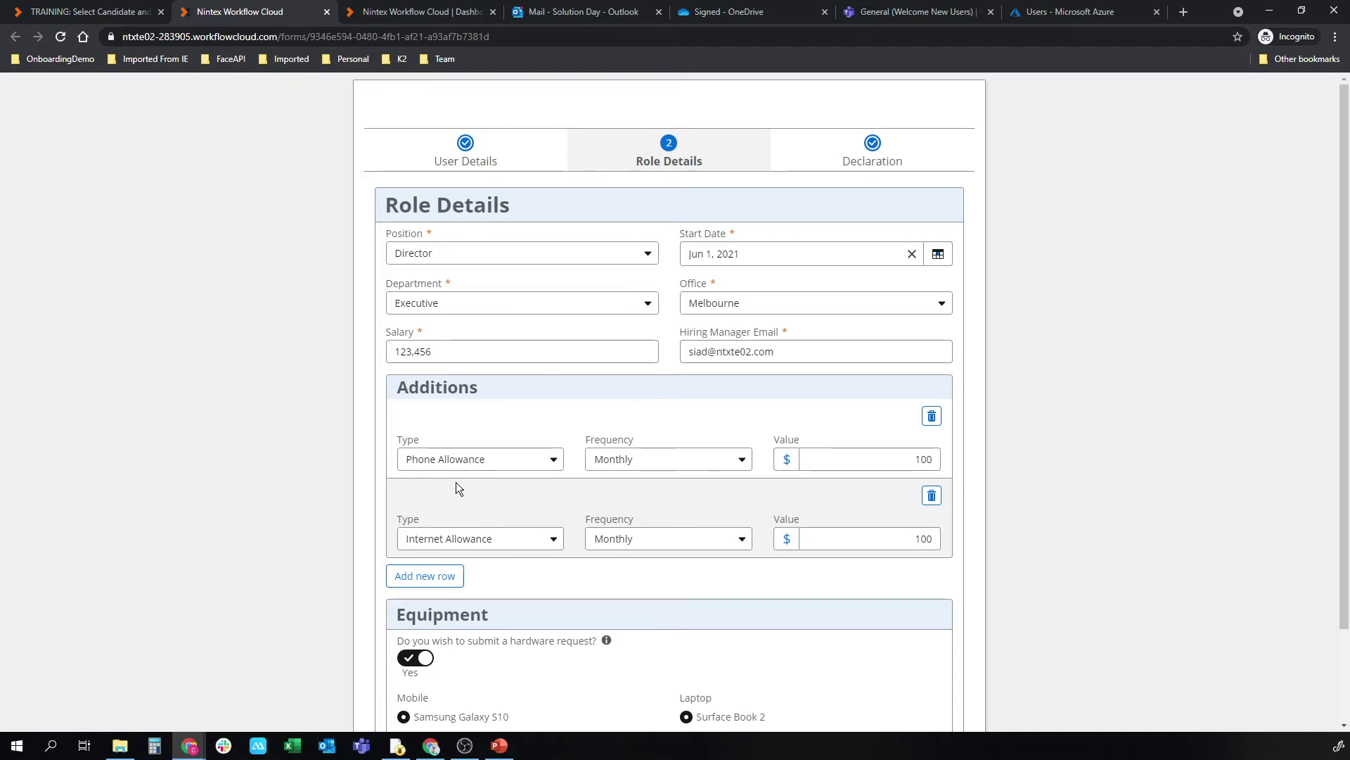
scroll(443, 500, down, 1)
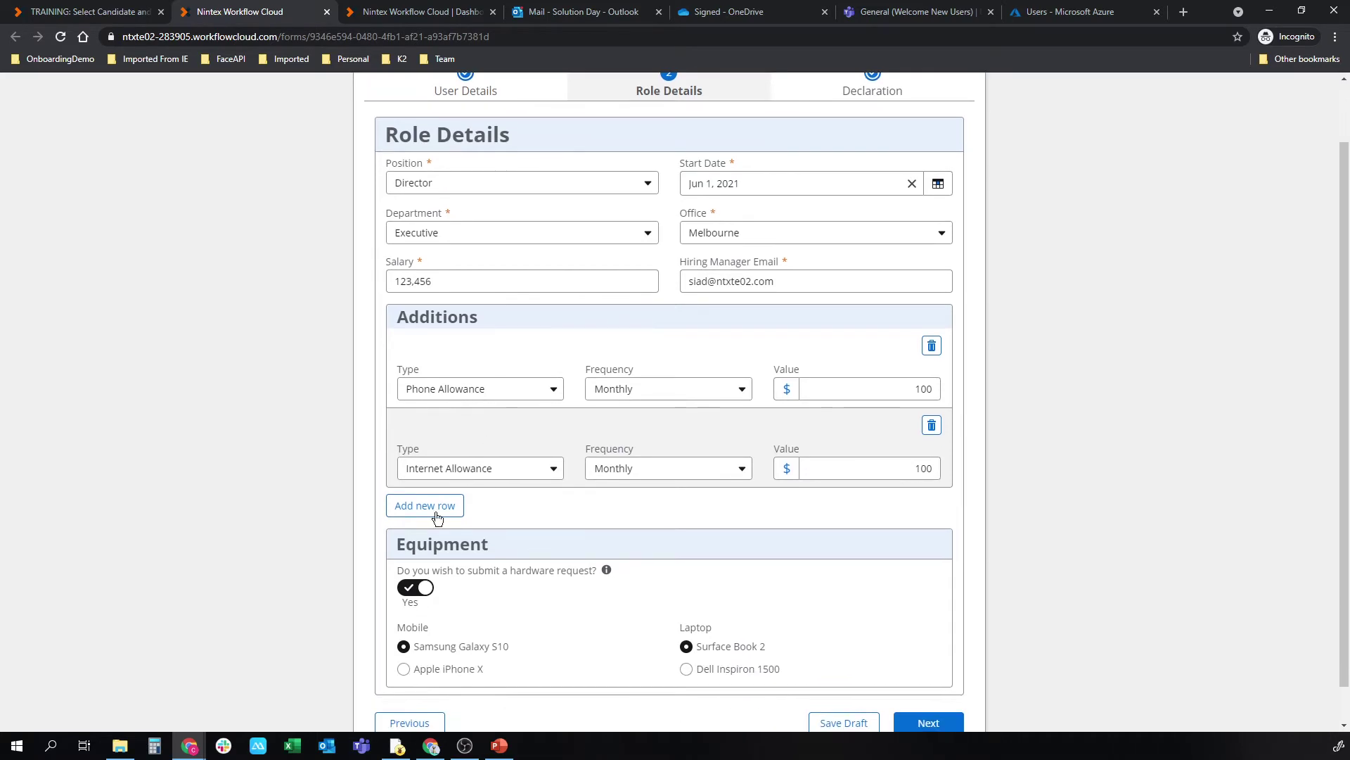
click(406, 603)
click(411, 616)
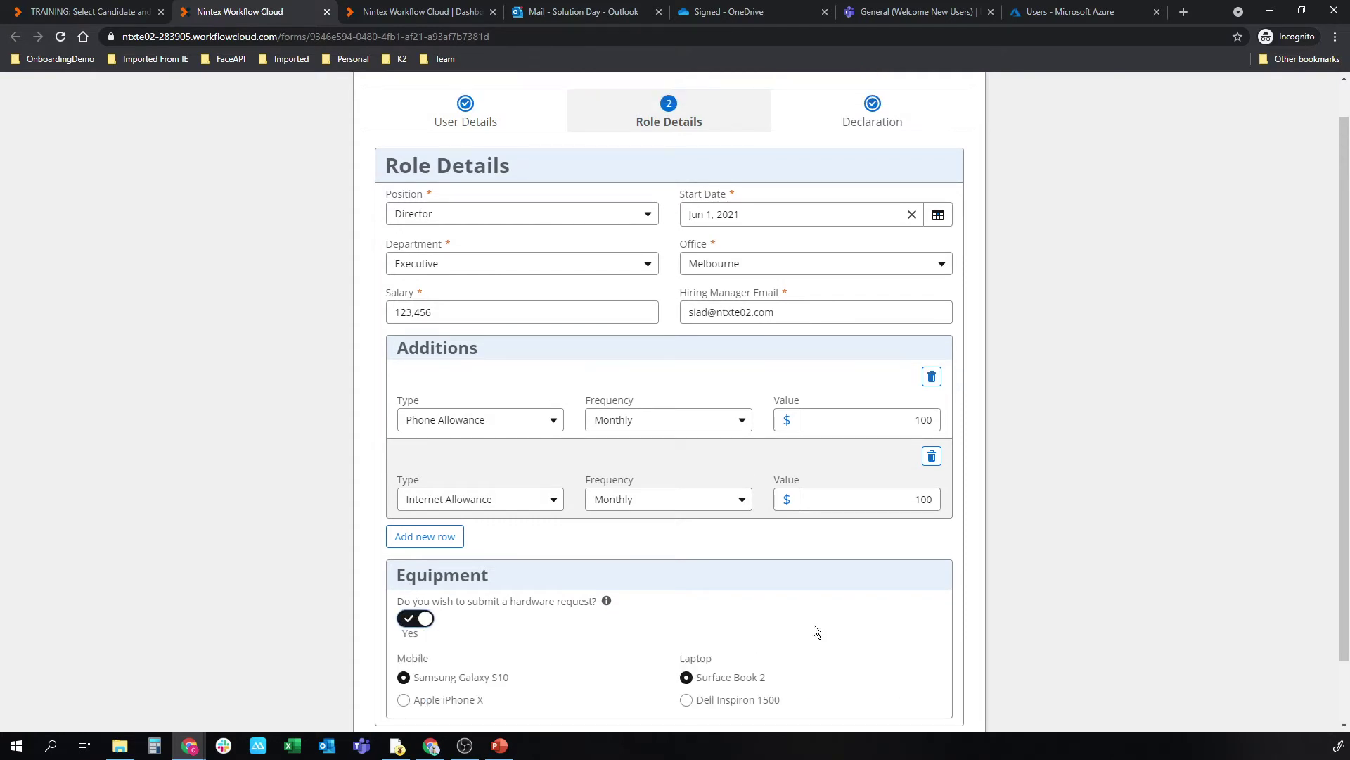
scroll(836, 125, down, 1)
scroll(831, 189, up, 1)
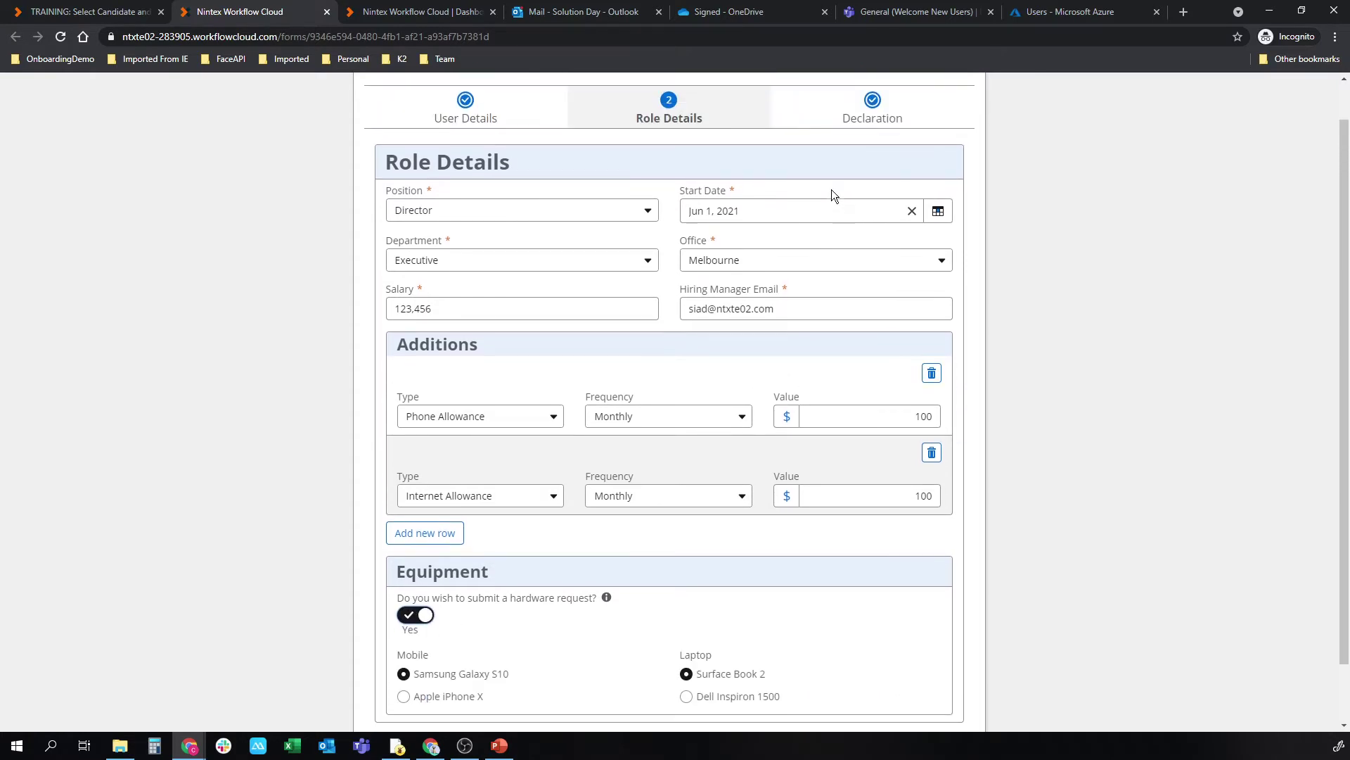
click(872, 113)
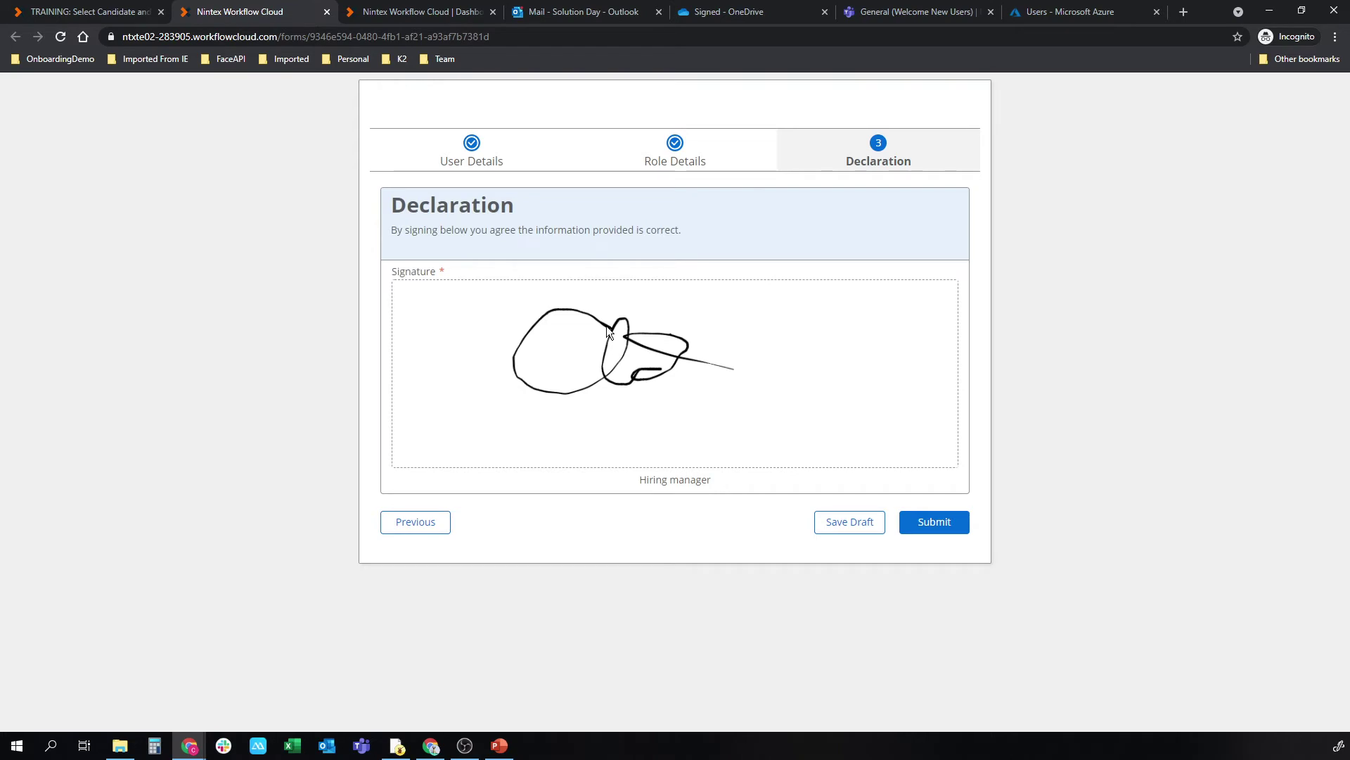
click(858, 521)
key(ctrl+Tab)
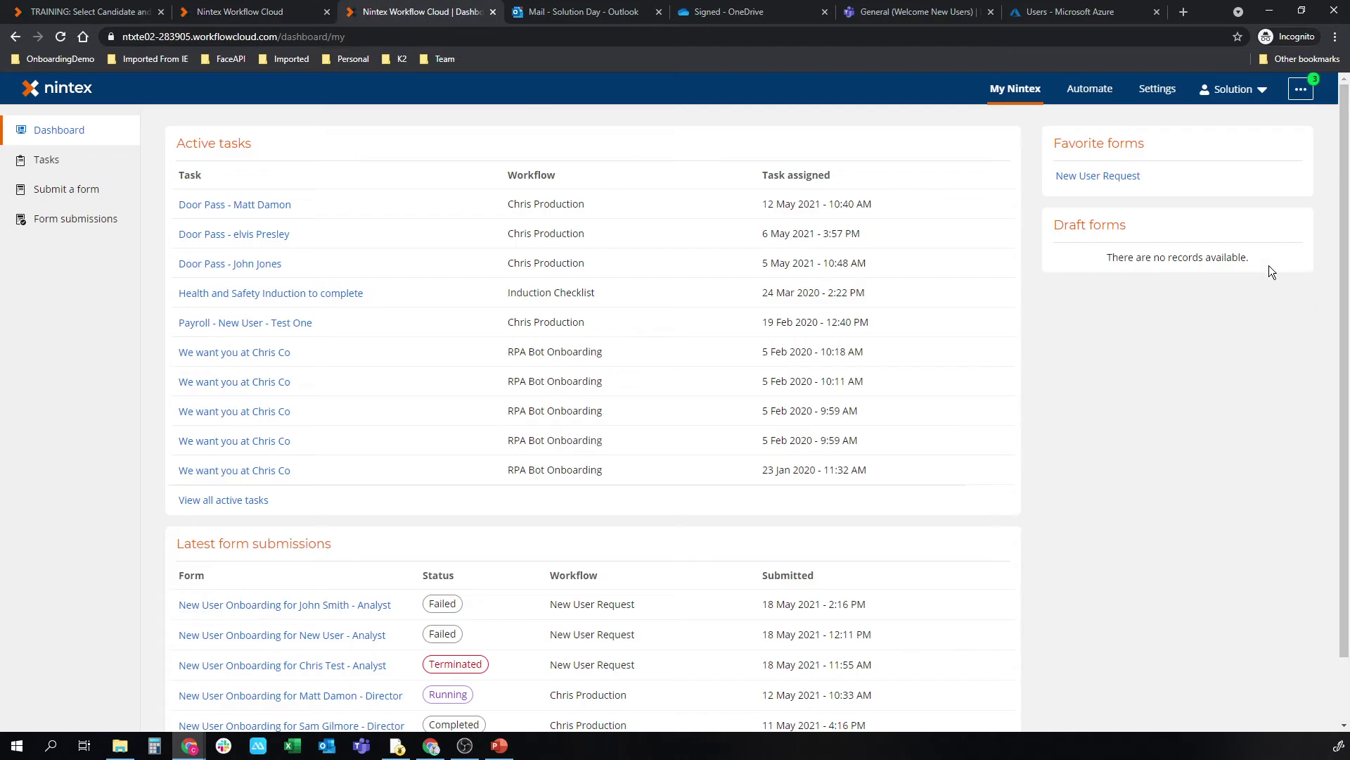
click(224, 10)
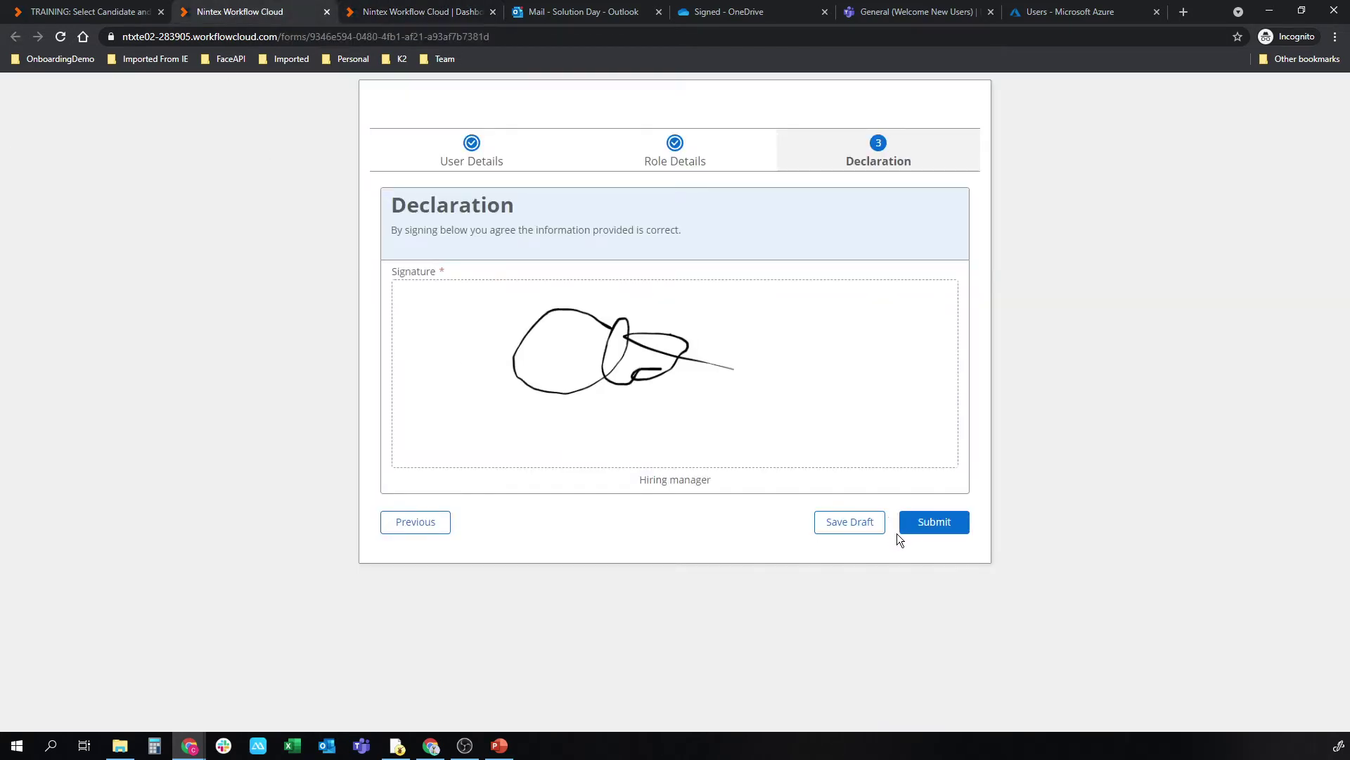
Step: Submit the New User Request and open the submitted onboarding form from its details panel
click(935, 529)
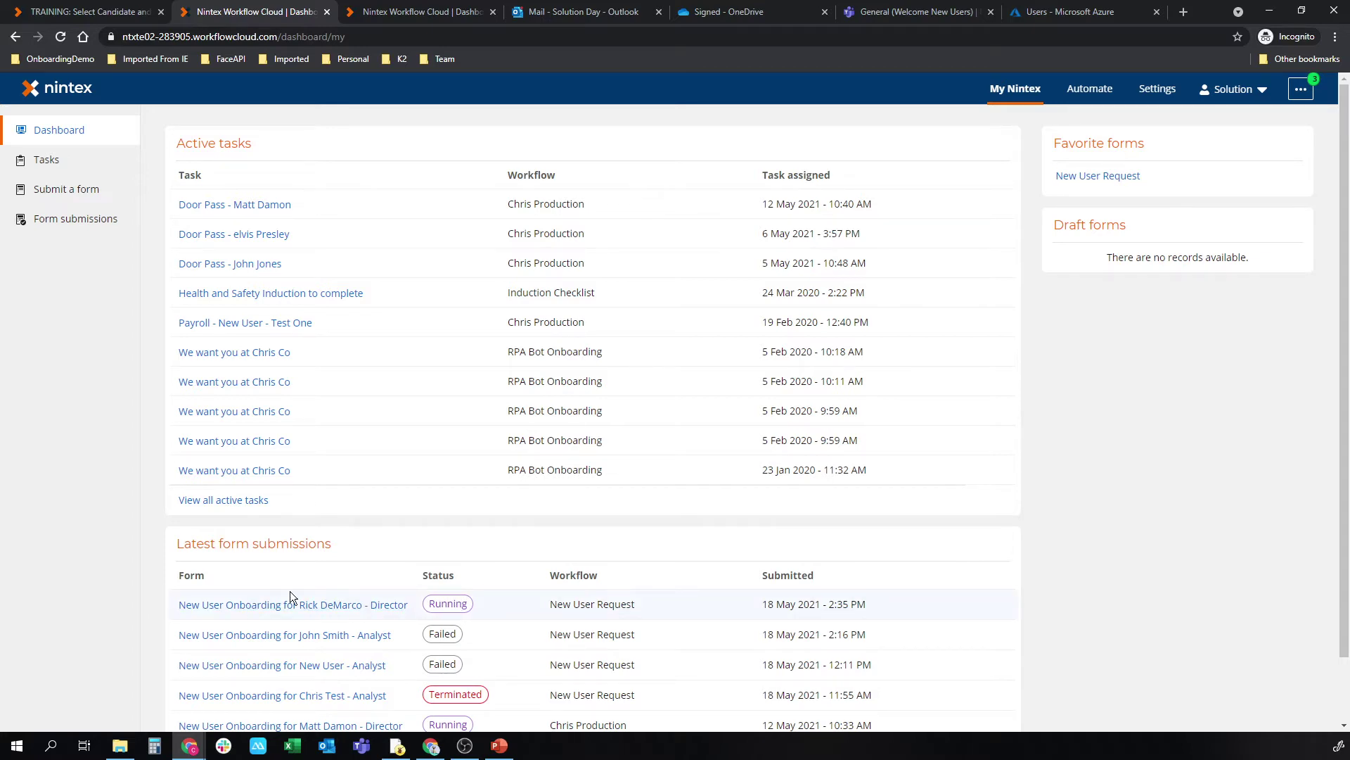
scroll(289, 591, down, 2)
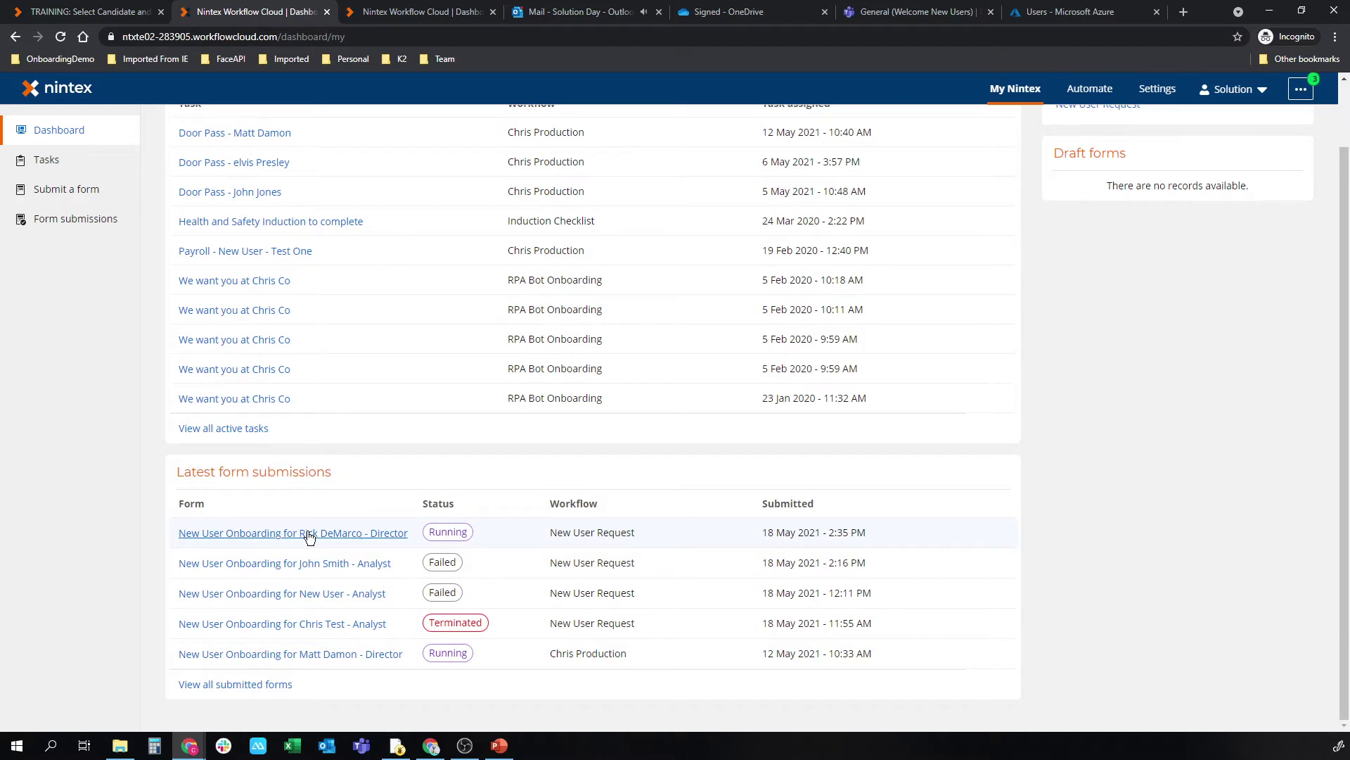
click(310, 536)
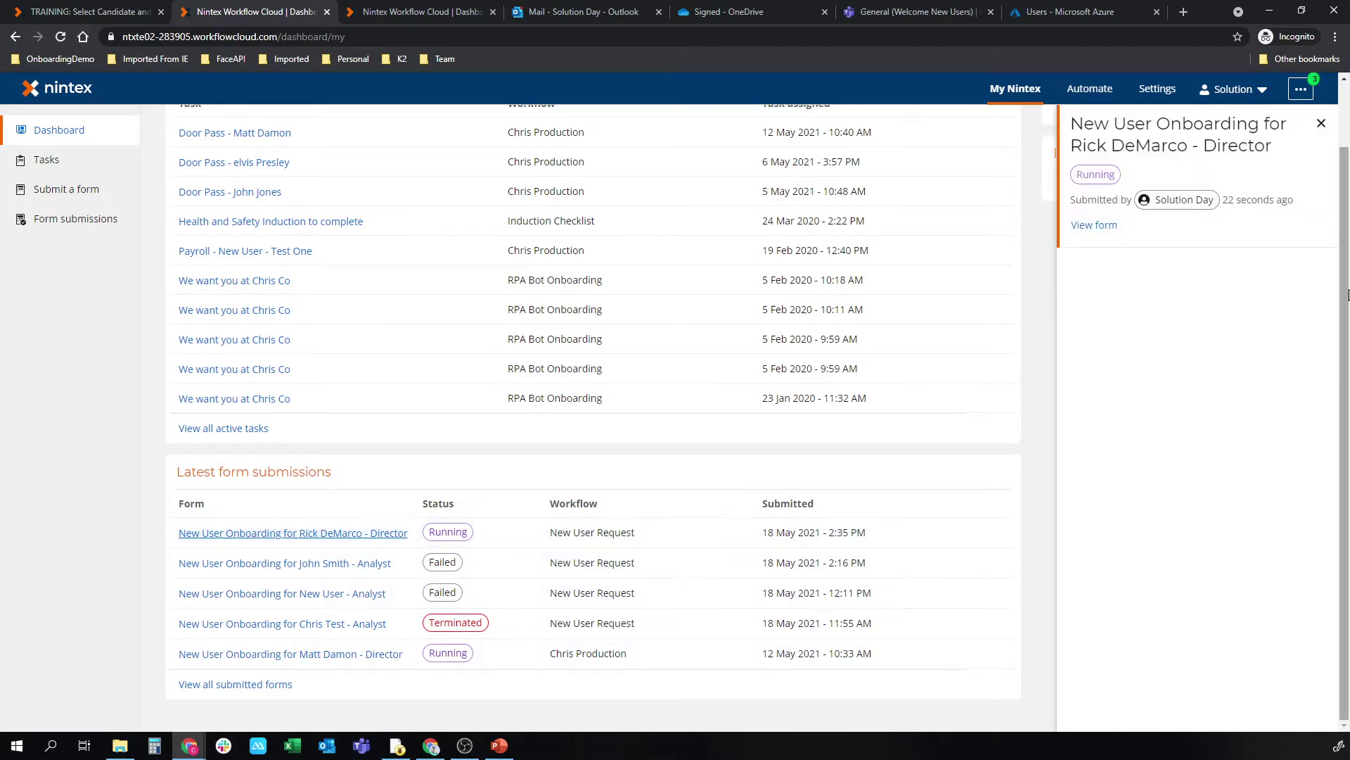
click(1113, 228)
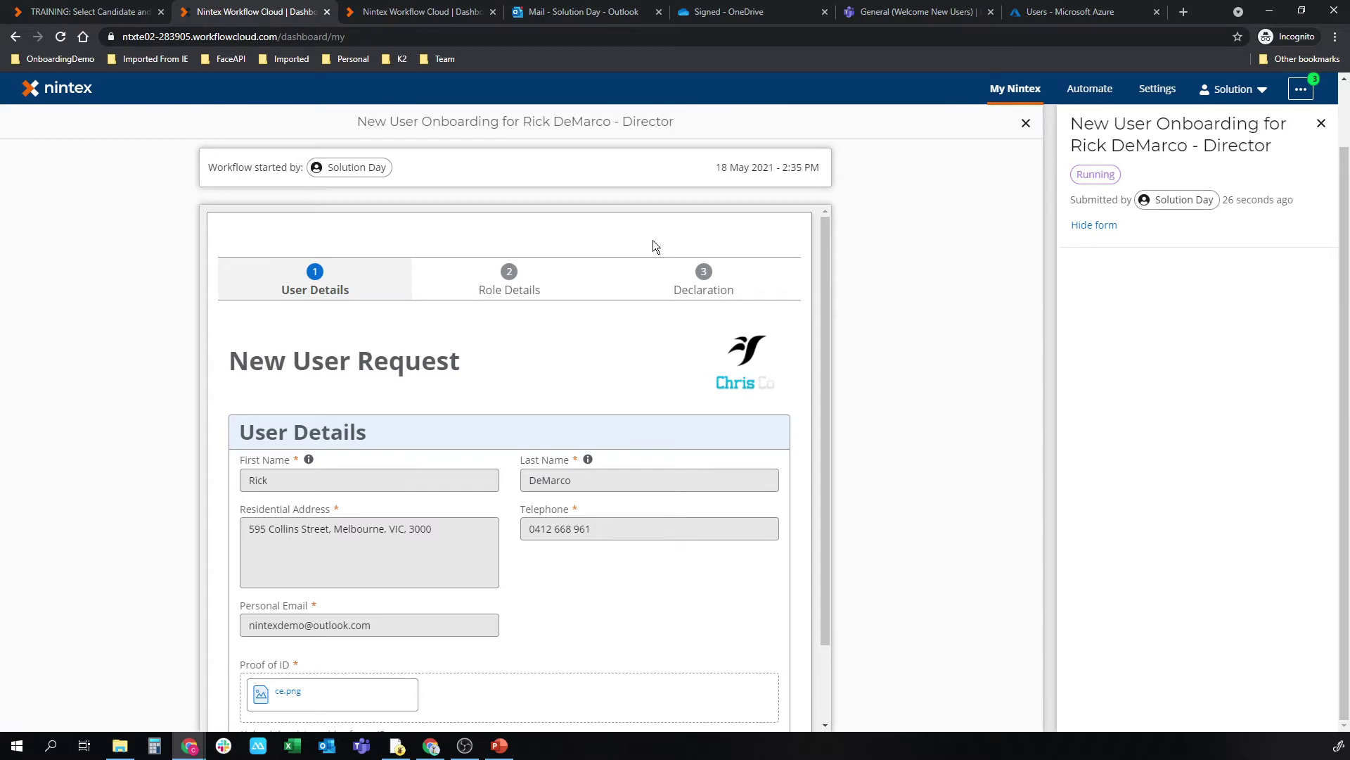
Step: Review the submitted form's Role Details and User Details pages
scroll(702, 314, down, 2)
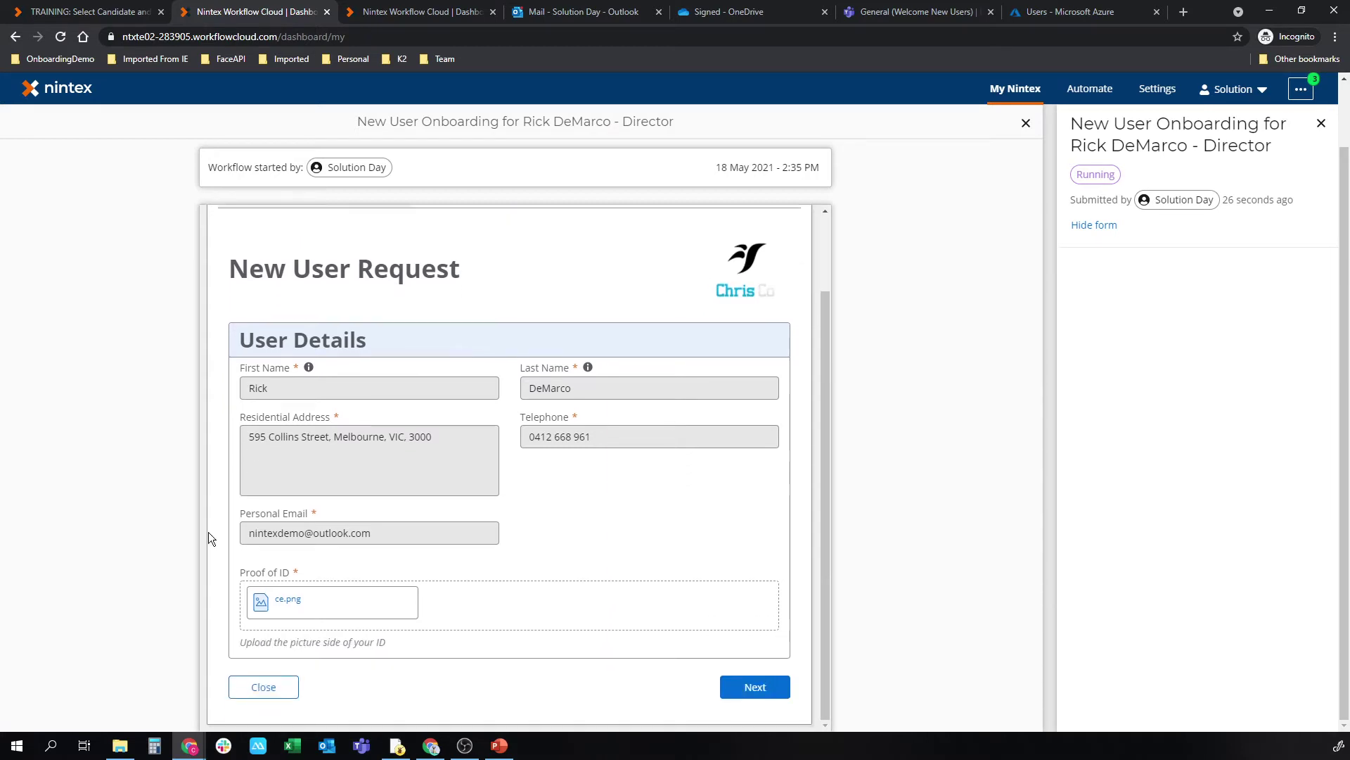
scroll(598, 563, up, 1)
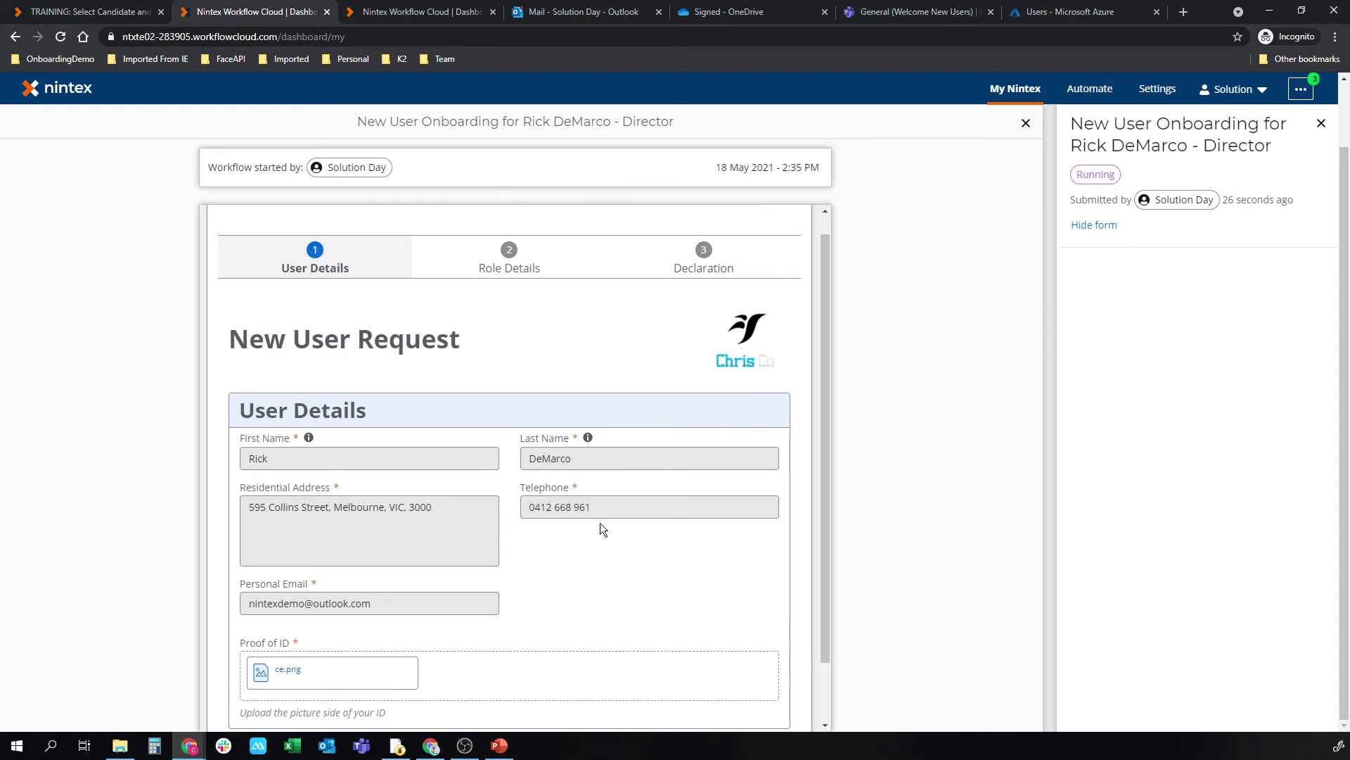
click(509, 276)
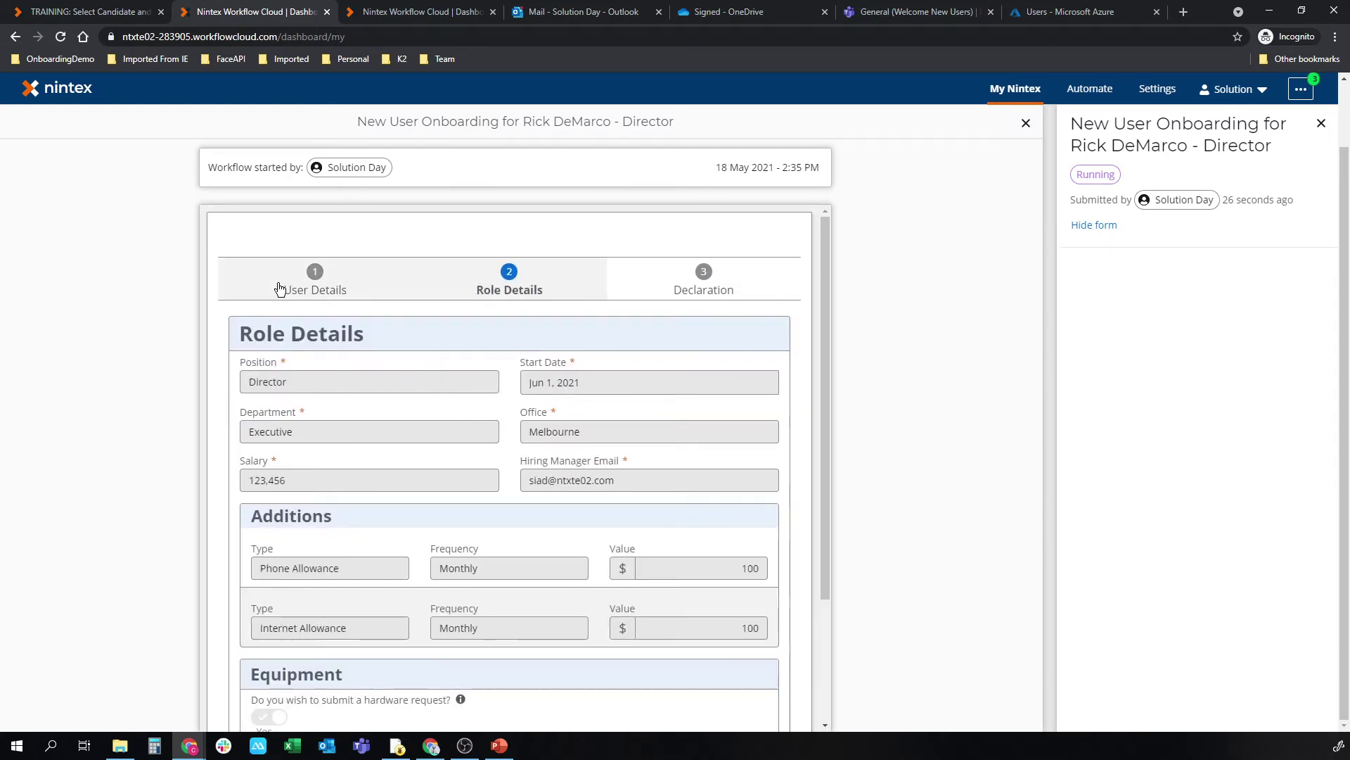
click(314, 282)
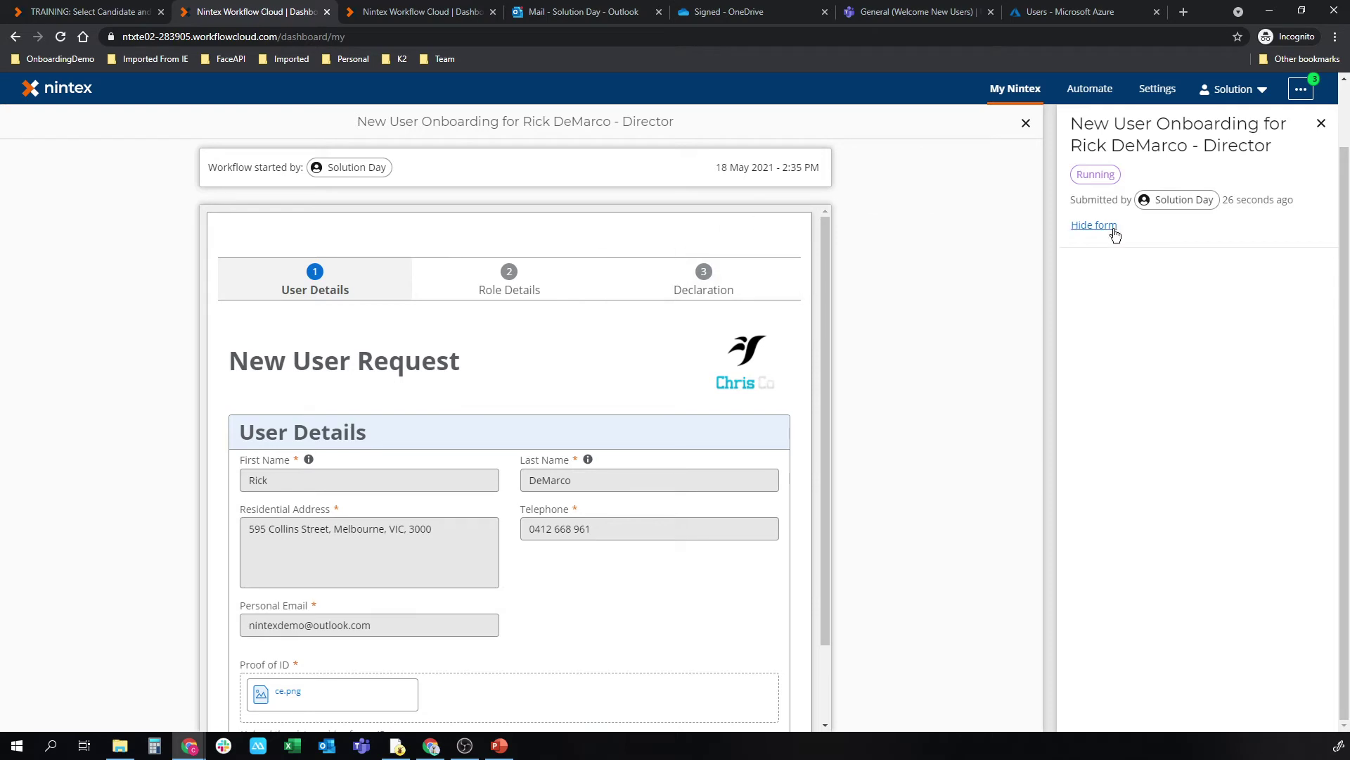
Step: Hide the form, then open the confirm-details email in the new hire's Outlook inbox
click(1113, 230)
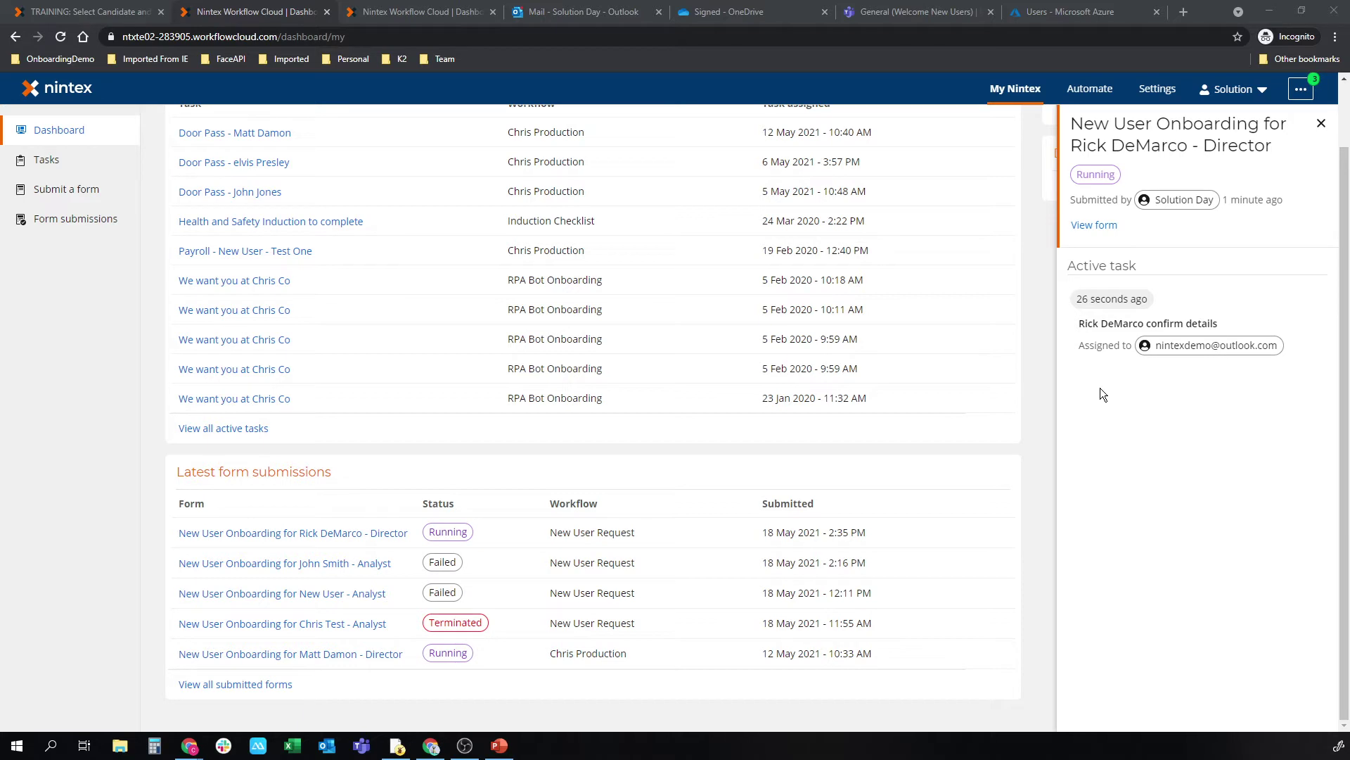
key(alt+Tab)
click(302, 203)
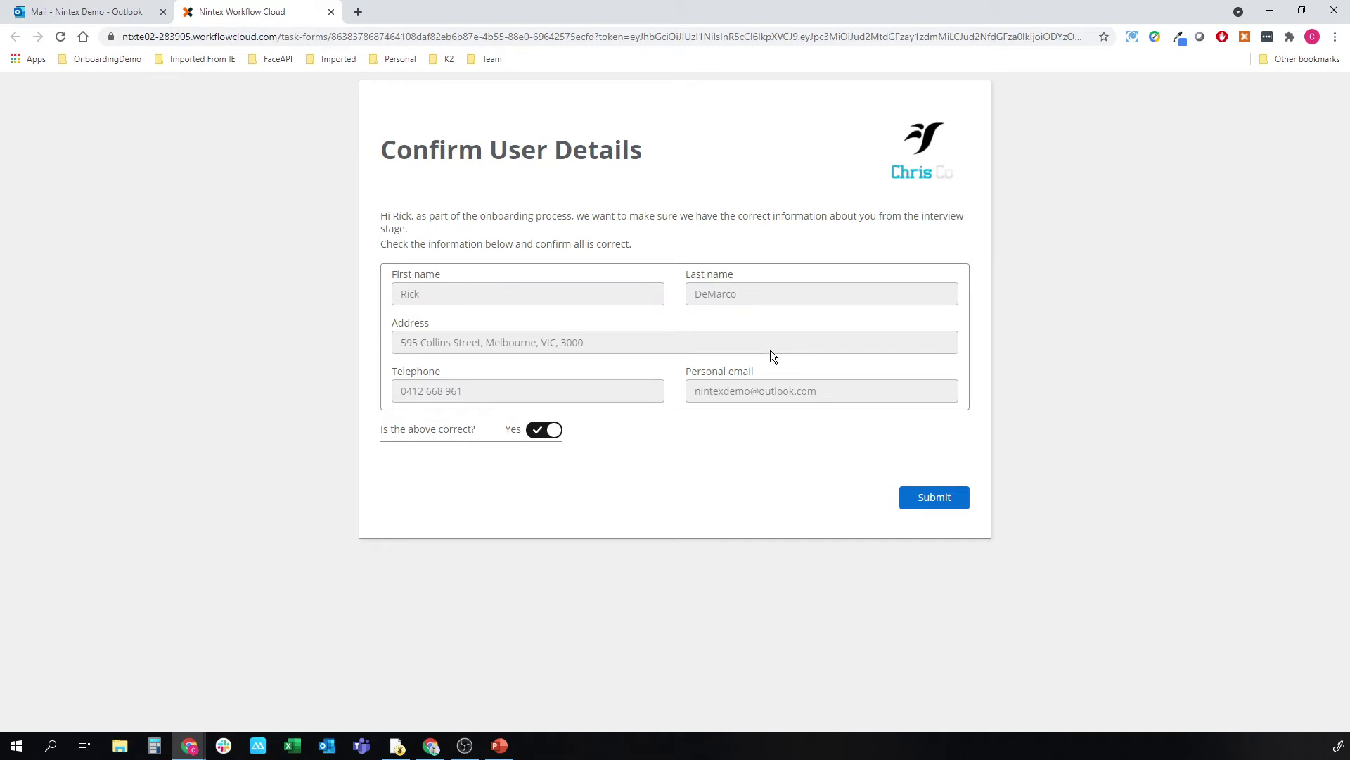
Step: Mark the details as correct (Yes), submit Confirm User Details, and close the resulting video tab
click(560, 426)
click(545, 430)
click(914, 495)
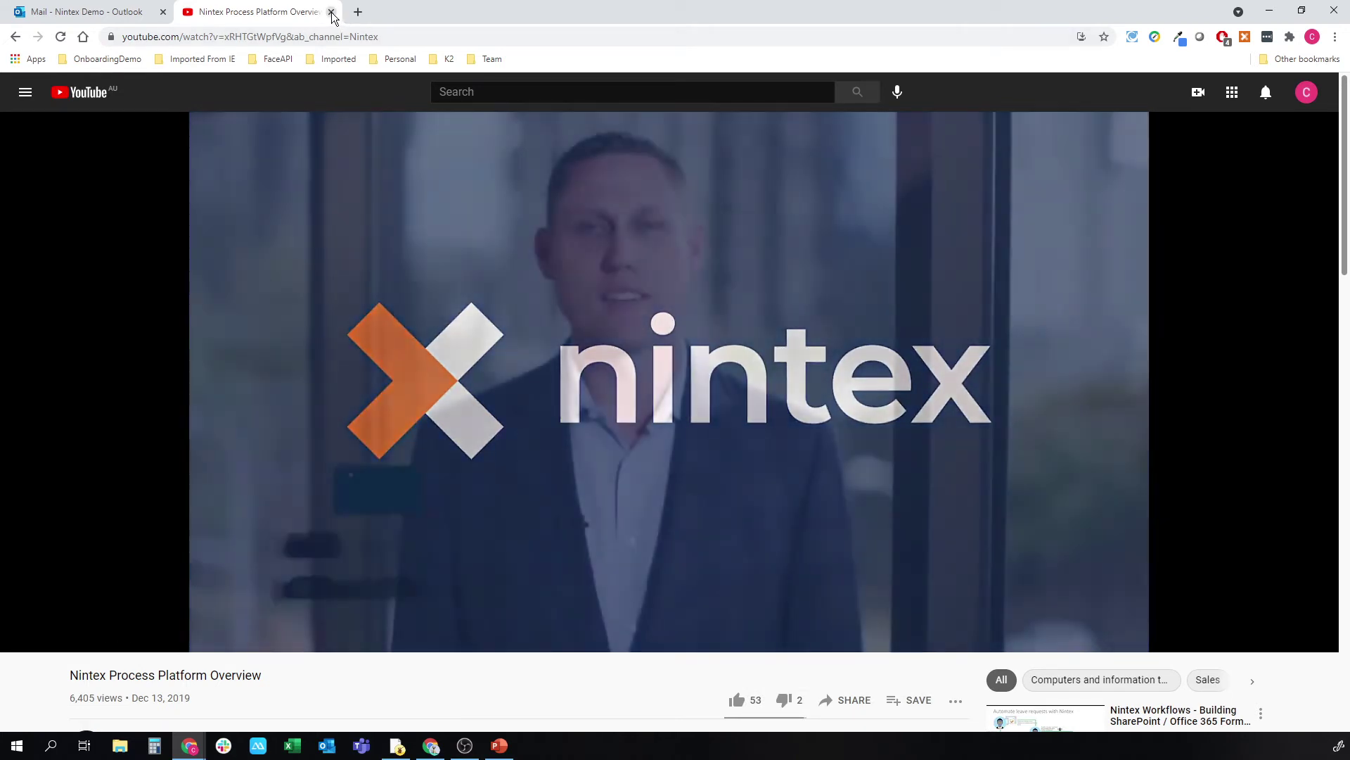
click(331, 12)
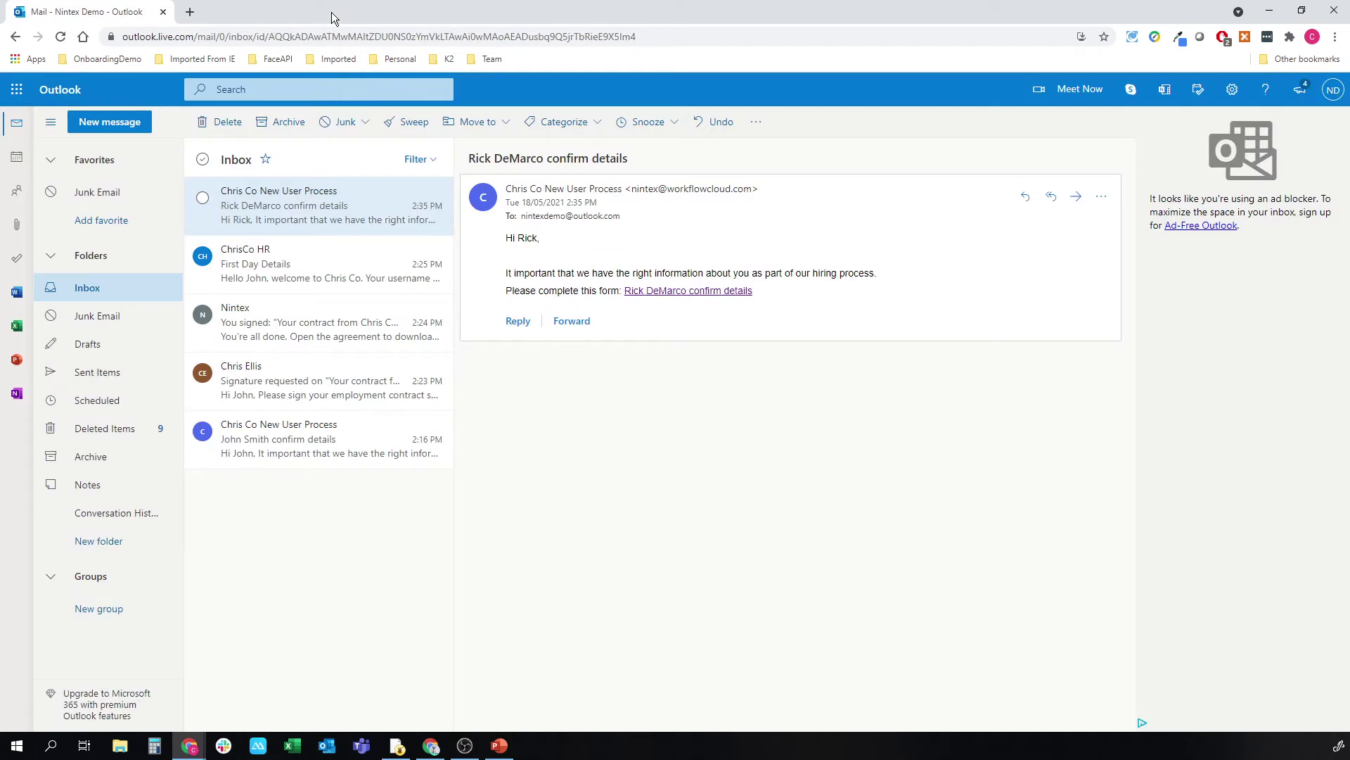
Step: Return to the submitter's Nintex dashboard to see the confirm task resolved and HR task active
key(alt+Tab)
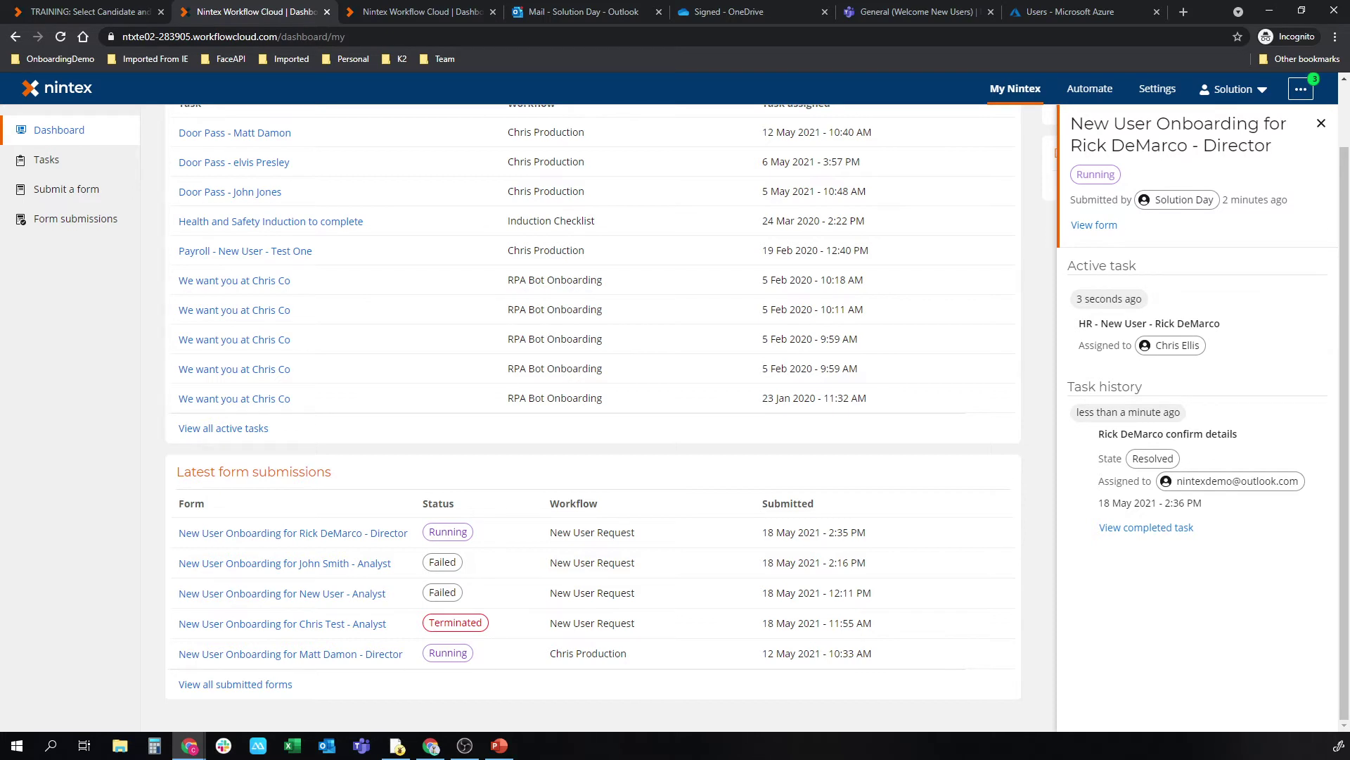
Step: In the HR approver's dashboard, open the HR - New User task and expand its Task history
key(alt+Tab)
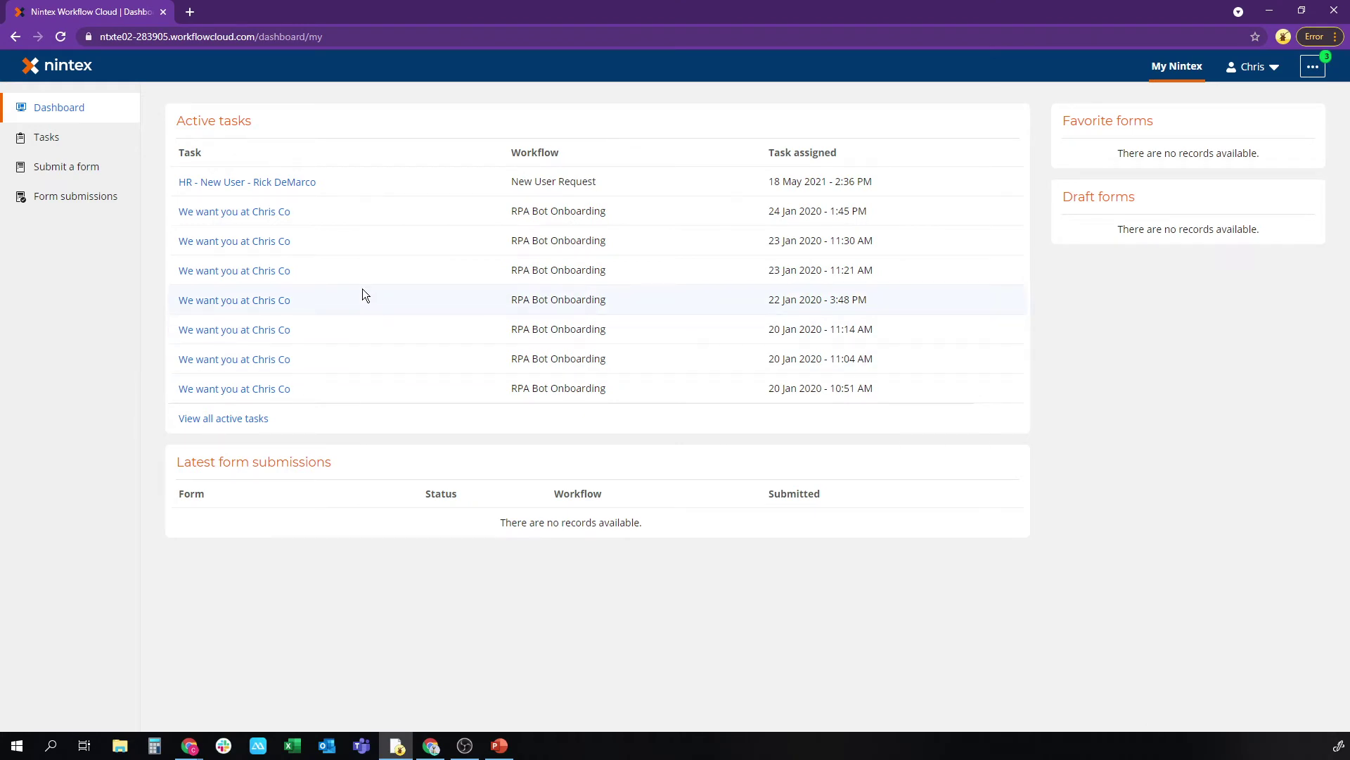
click(216, 183)
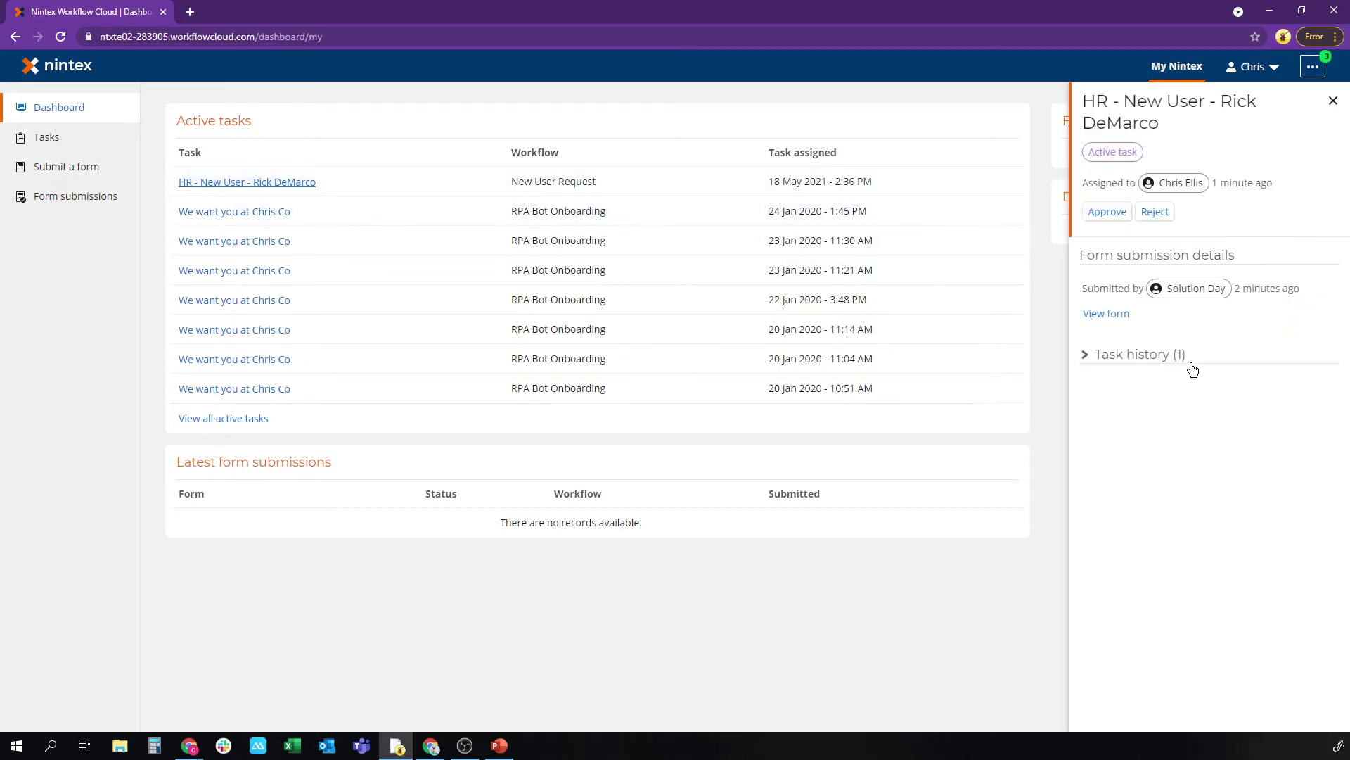
click(1158, 355)
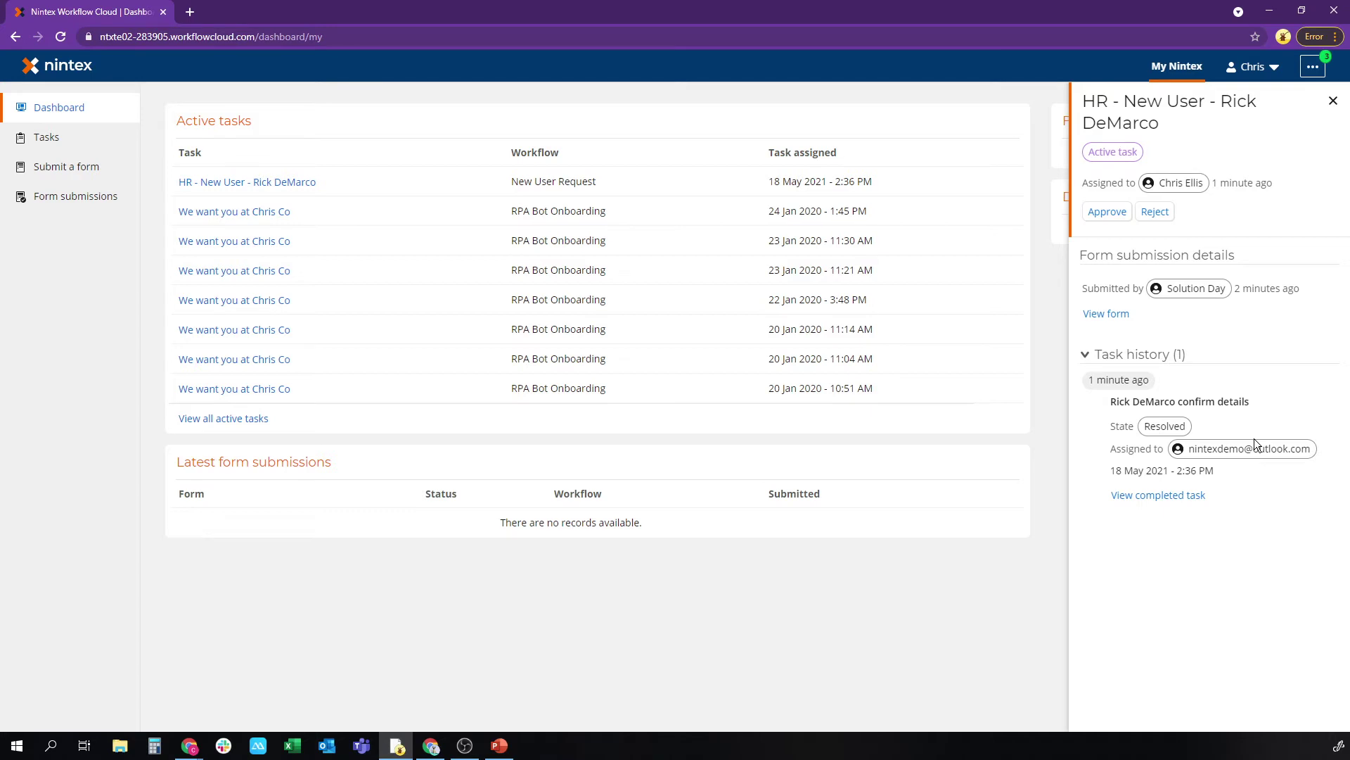
Step: Review the submitted form's user and Role Details pages, then approve the HR task
click(1107, 318)
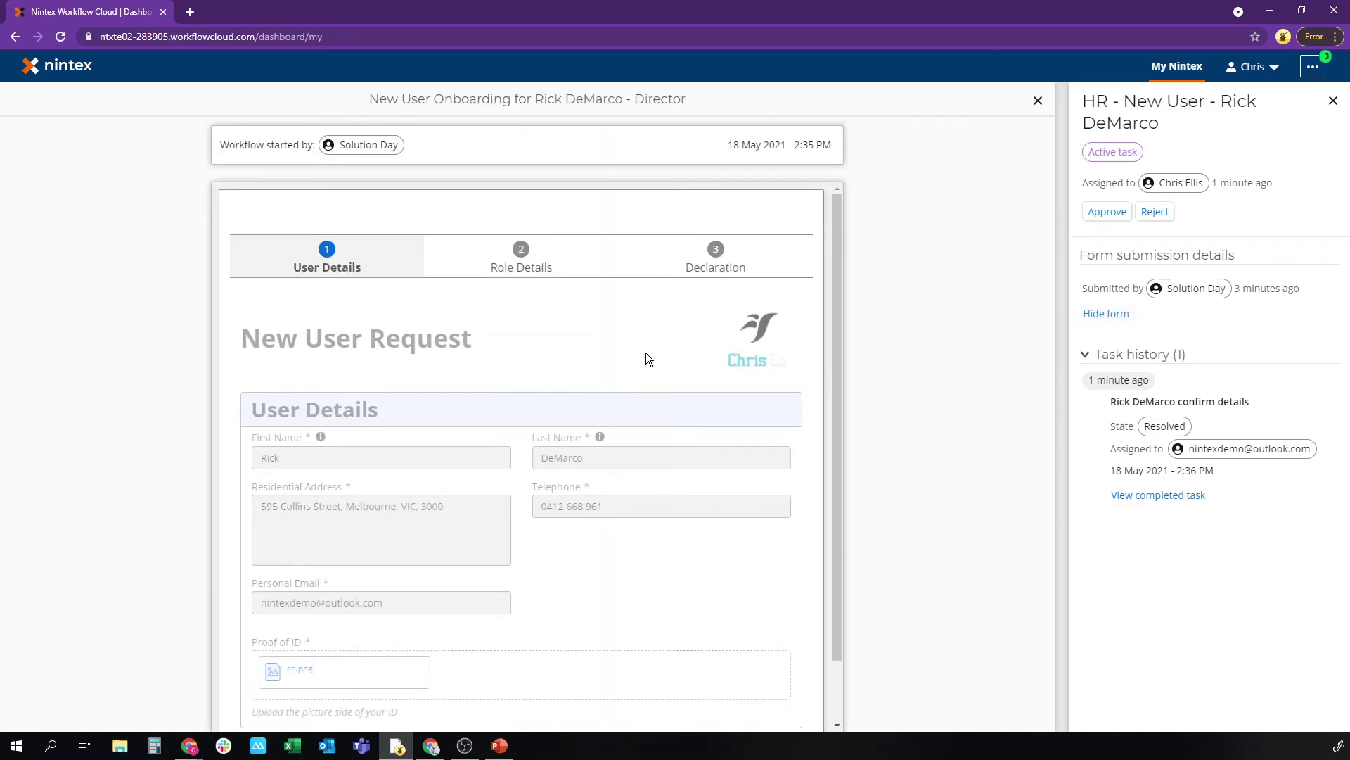
scroll(660, 348, down, 1)
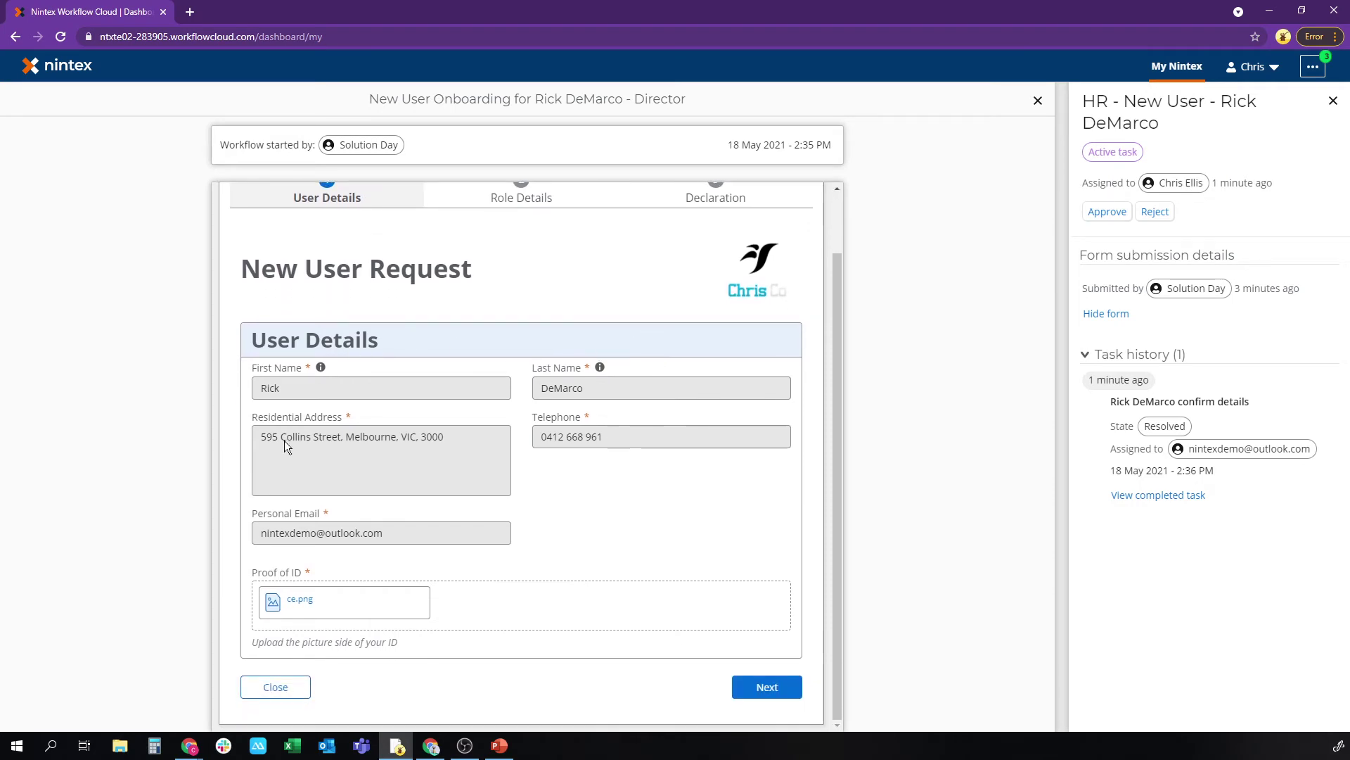
click(768, 687)
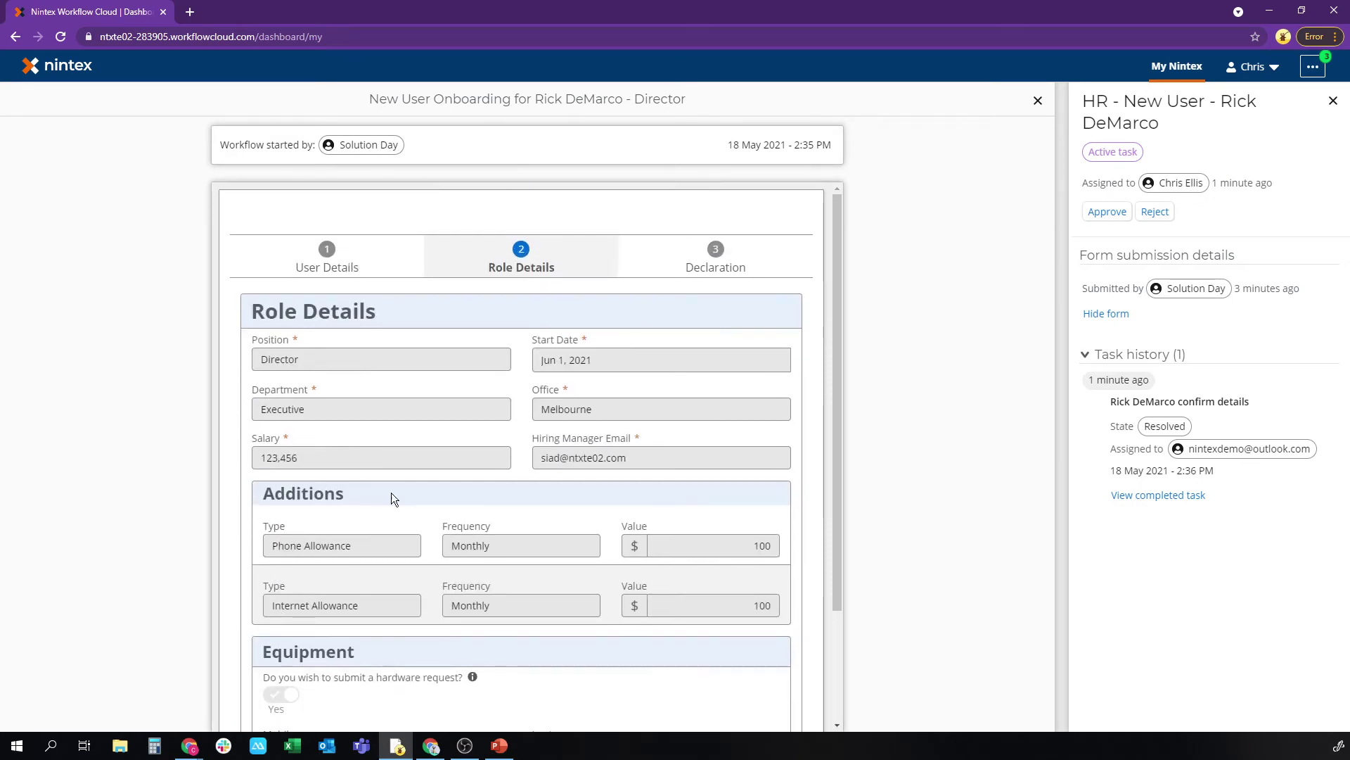
scroll(501, 373, down, 1)
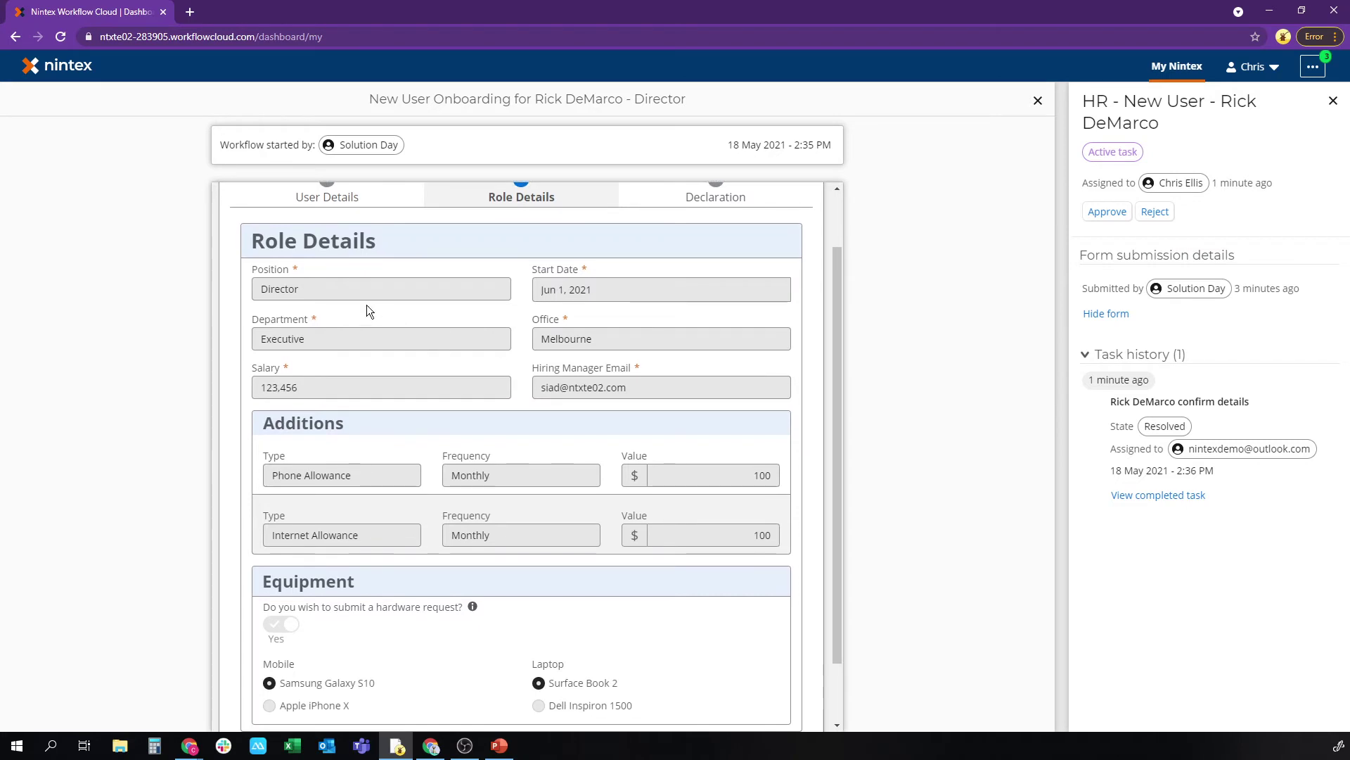
scroll(522, 486, down, 1)
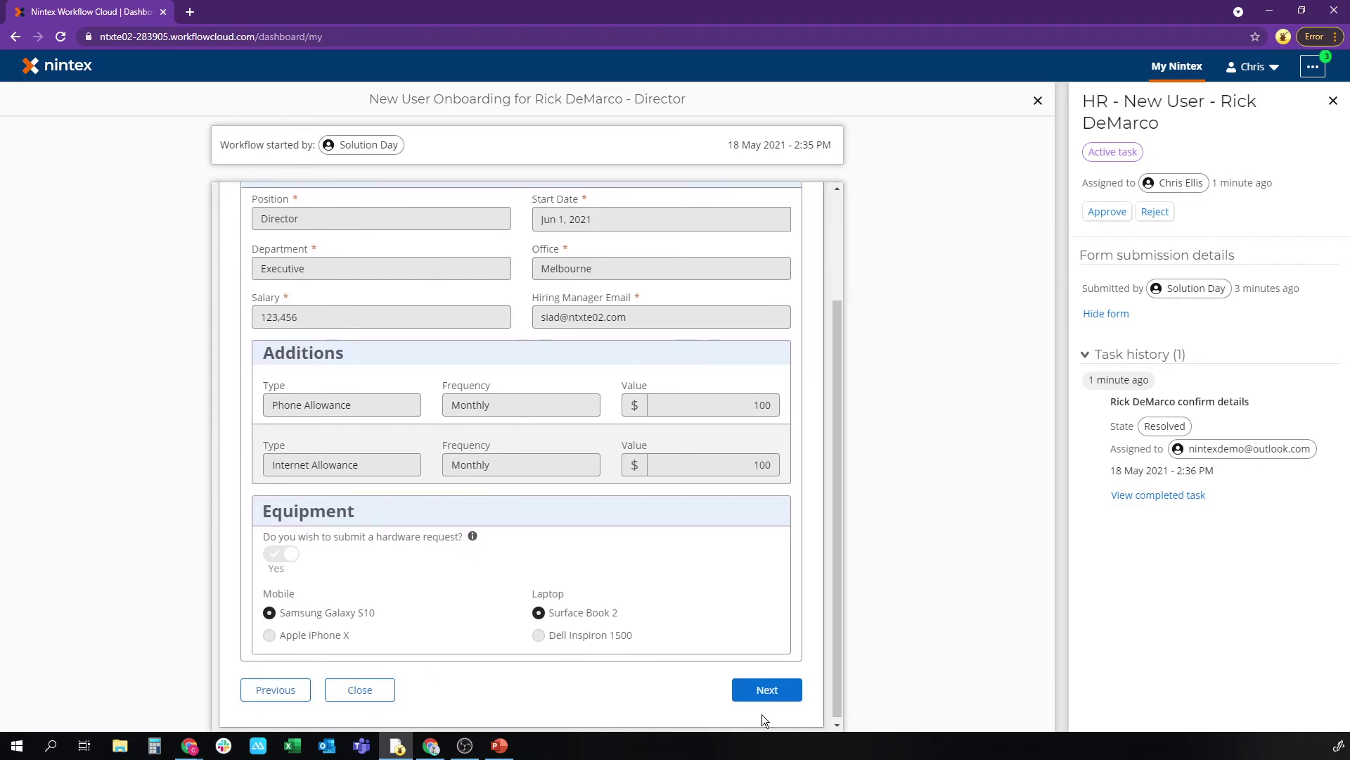
click(1115, 213)
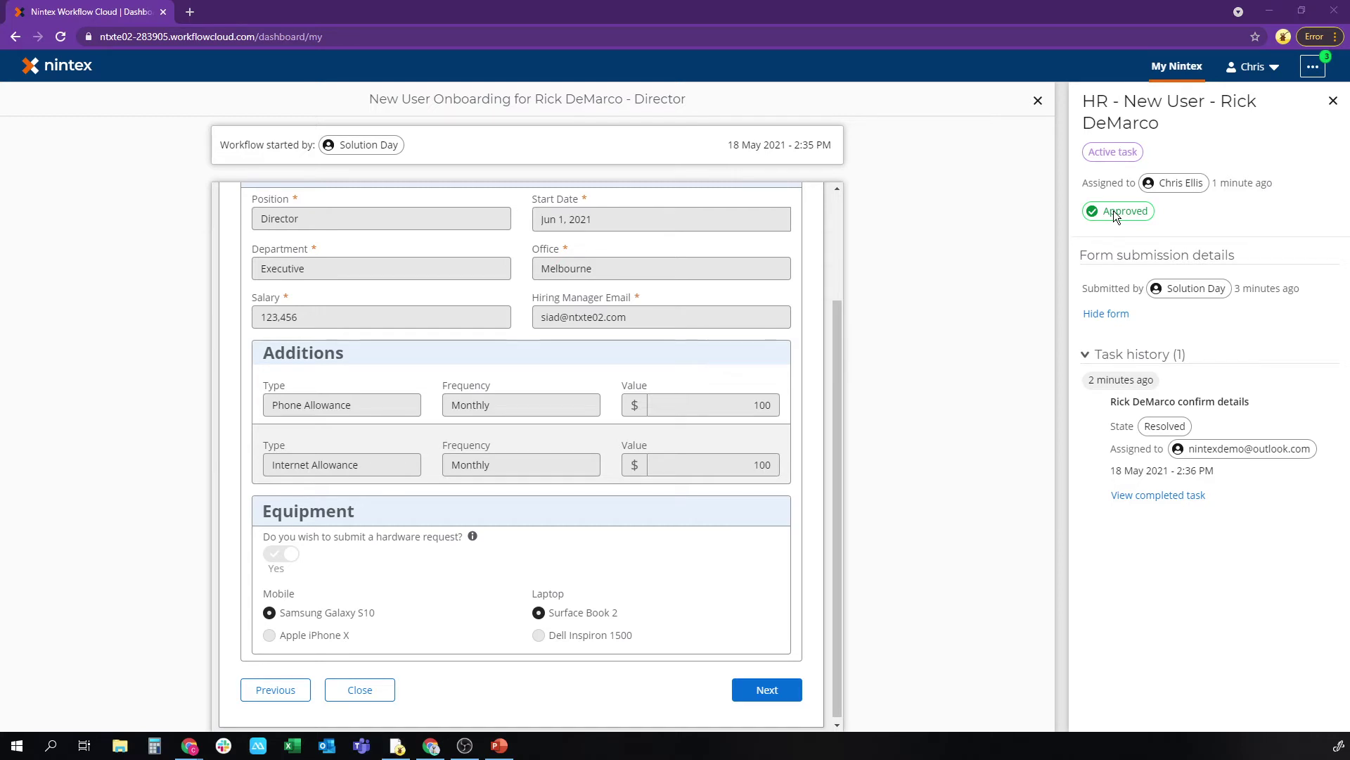
Step: Switch to the payroll user's dashboard and open the Payroll new-user task
key(alt+Tab)
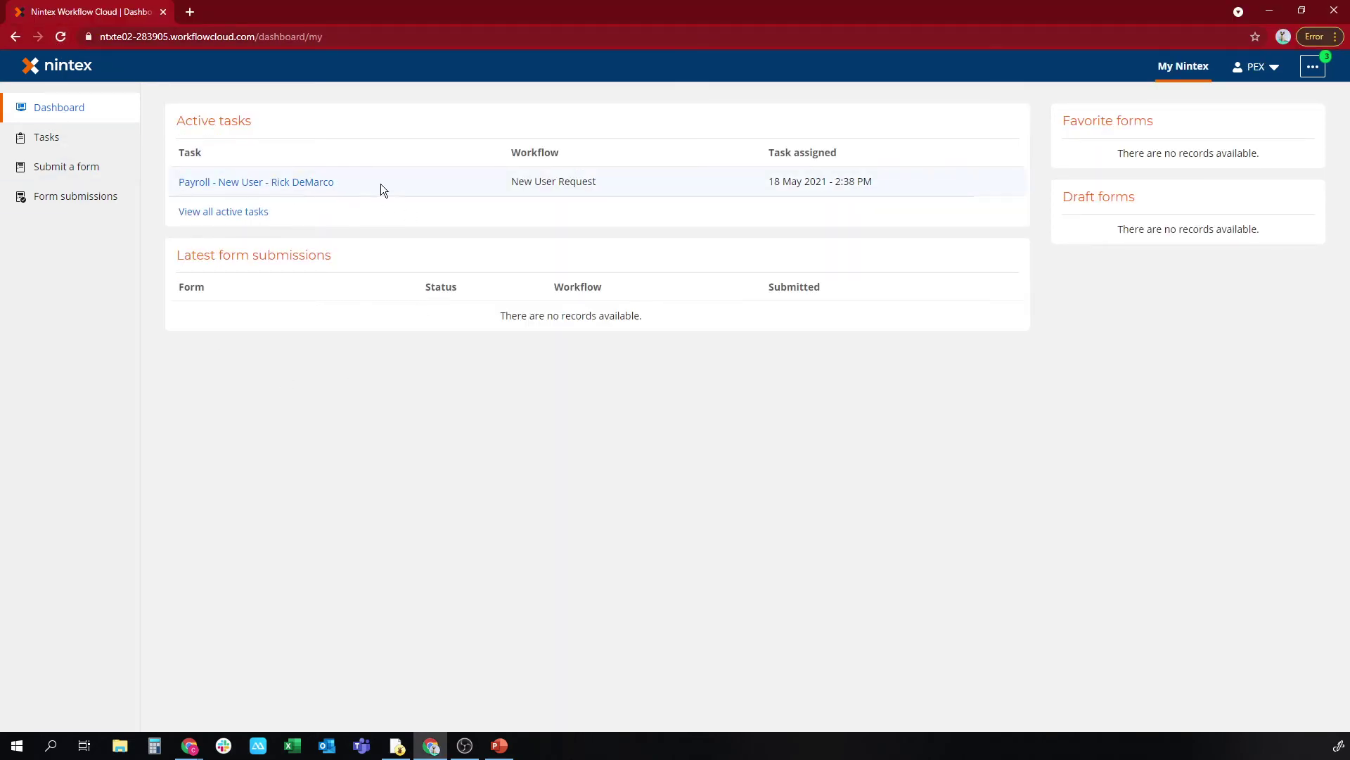
click(281, 182)
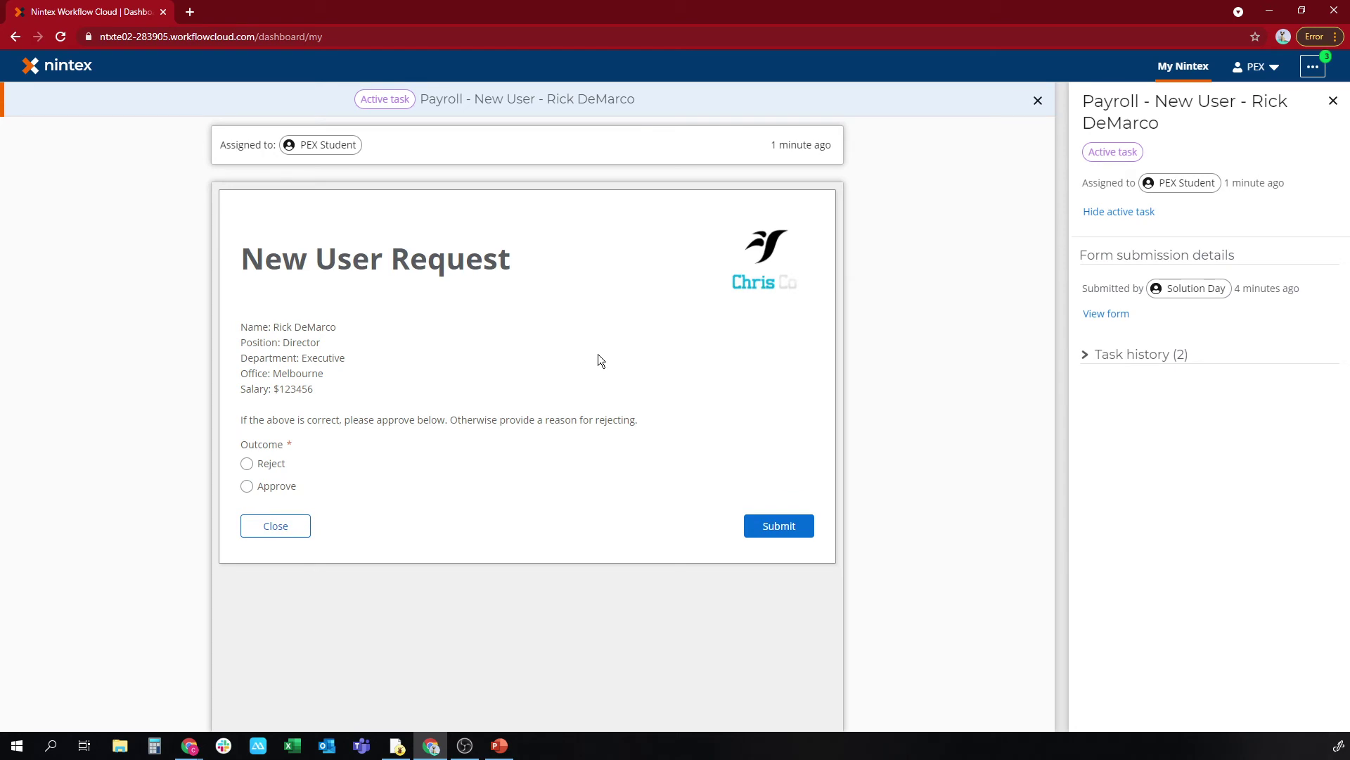
Step: Set the Payroll task outcome to Approve, submit it, and view the task history
click(273, 466)
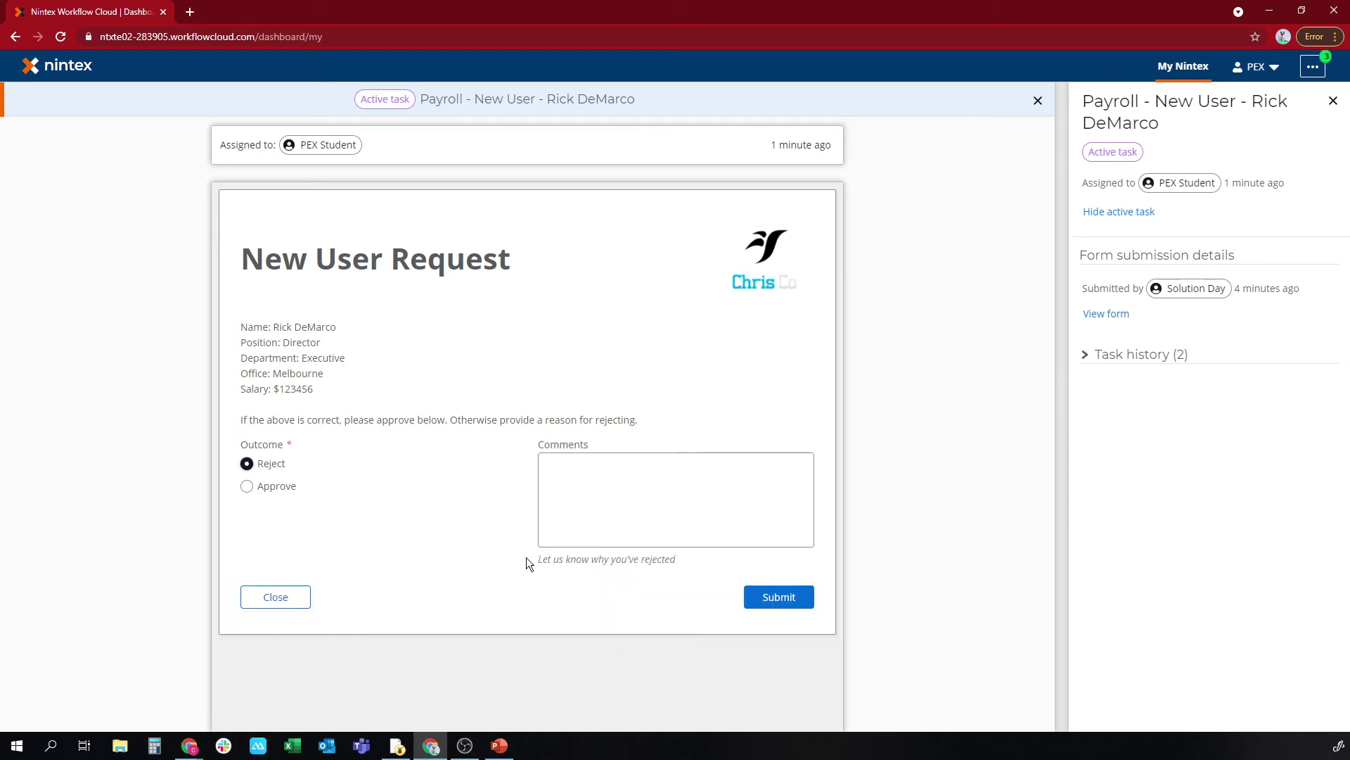
click(246, 486)
click(772, 527)
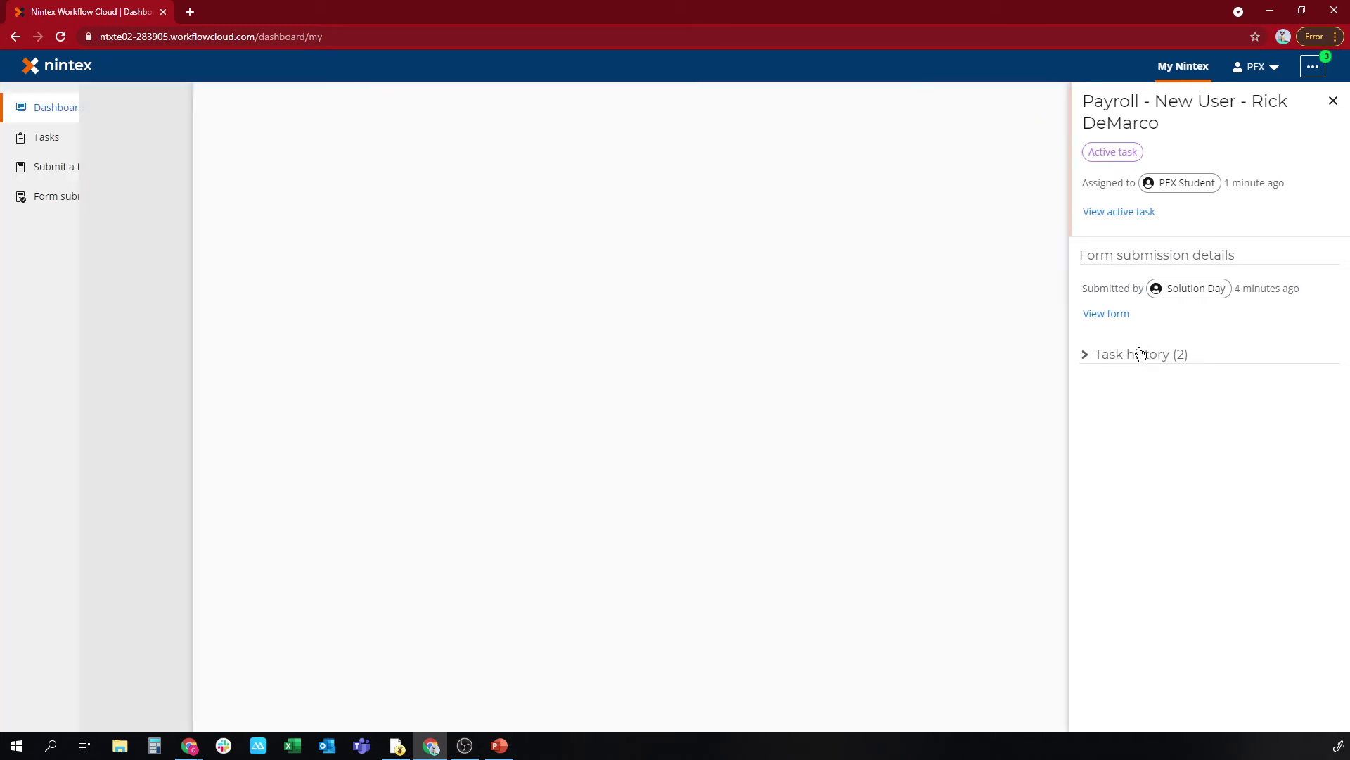
click(1143, 353)
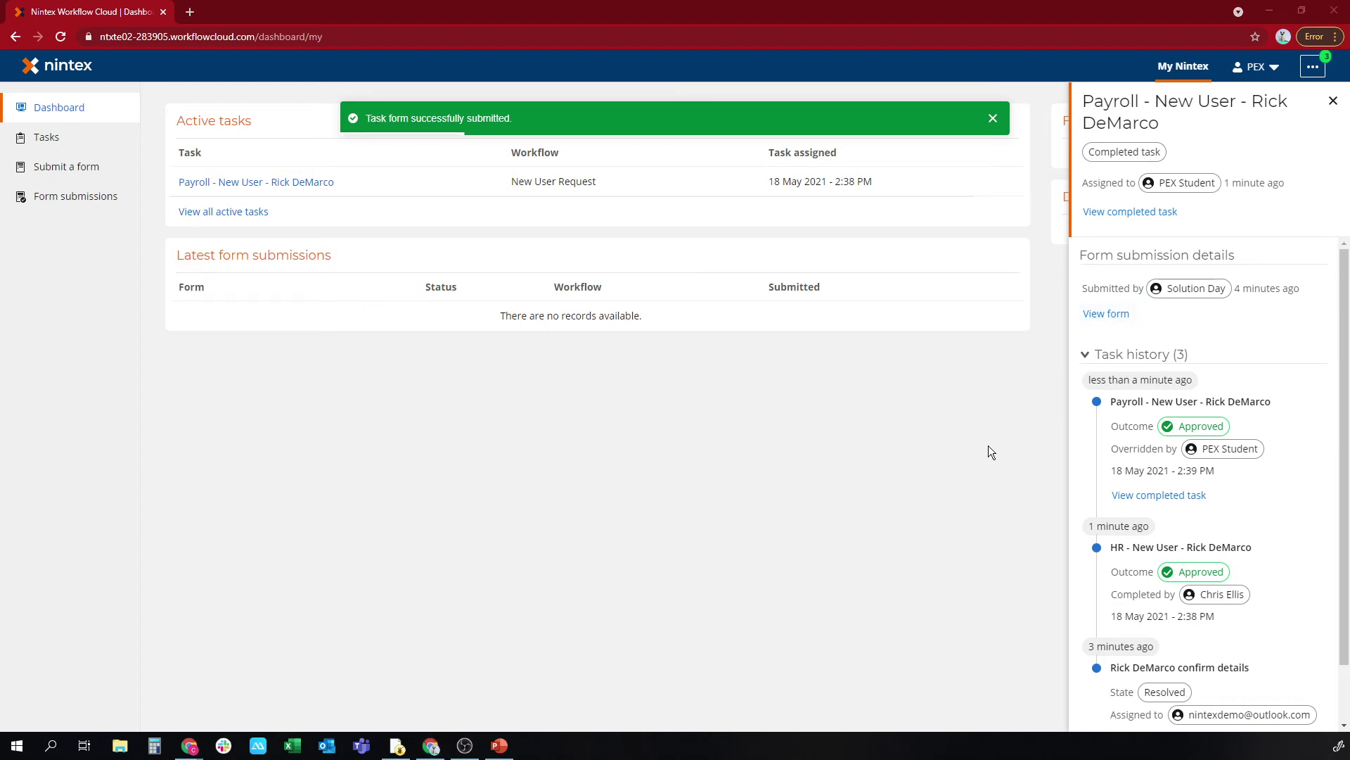
Step: Review the submission's Task history showing both approvals, then go to the new hire's mailbox
key(alt+Tab)
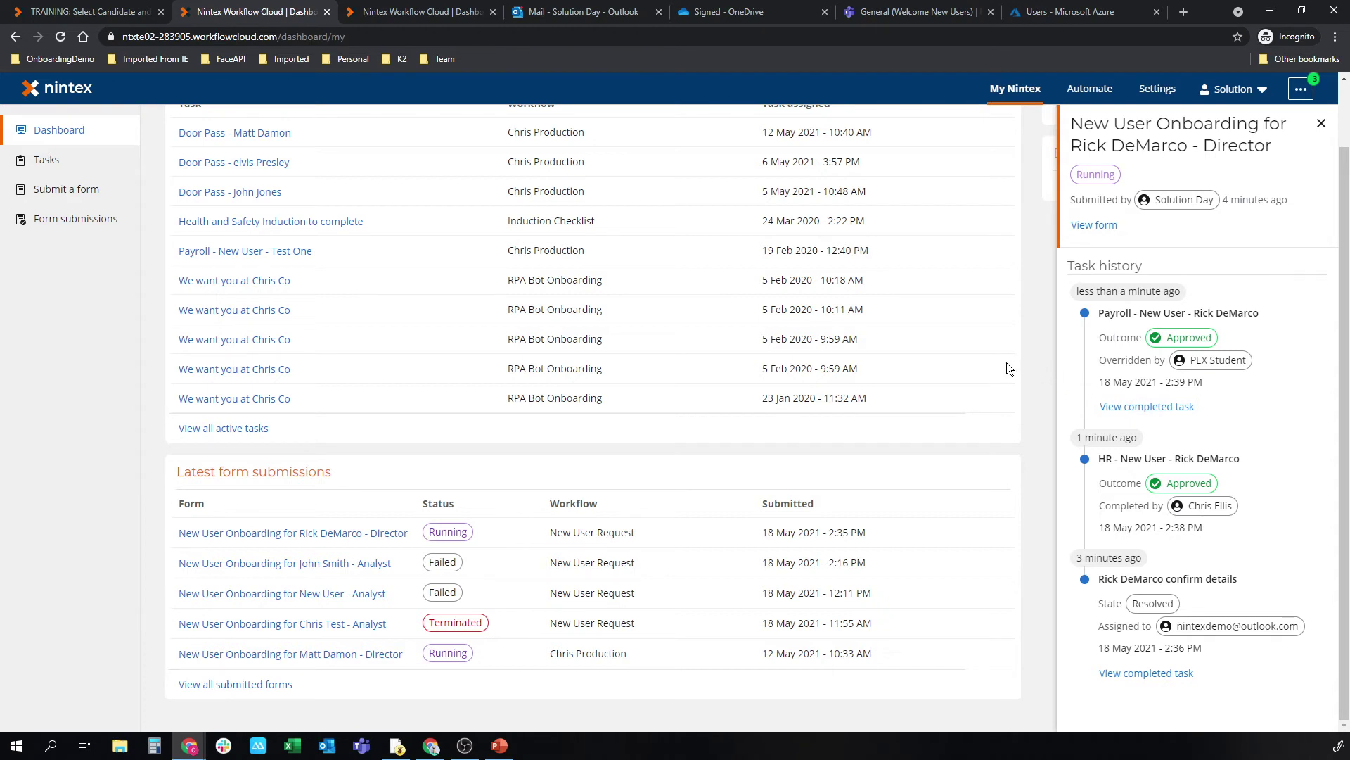
scroll(1006, 363, up, 1)
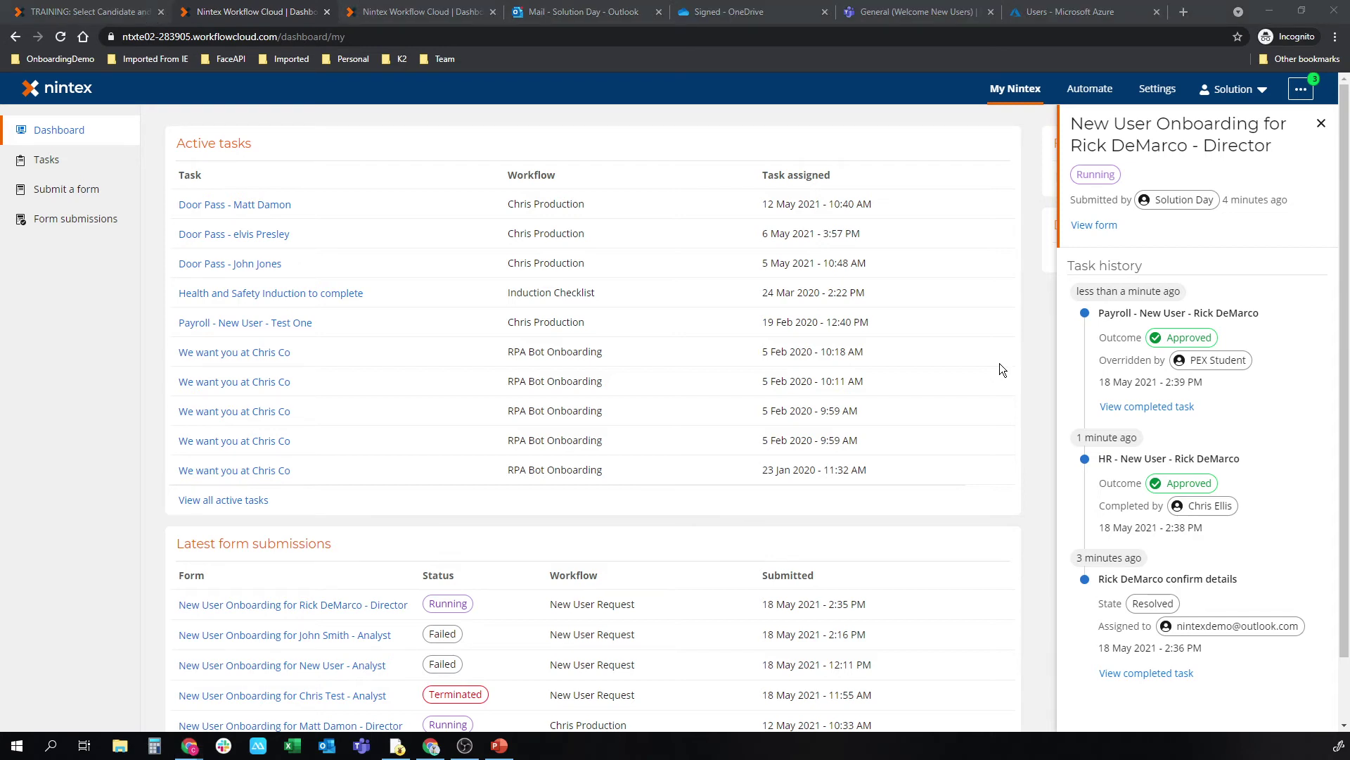
key(alt+Tab)
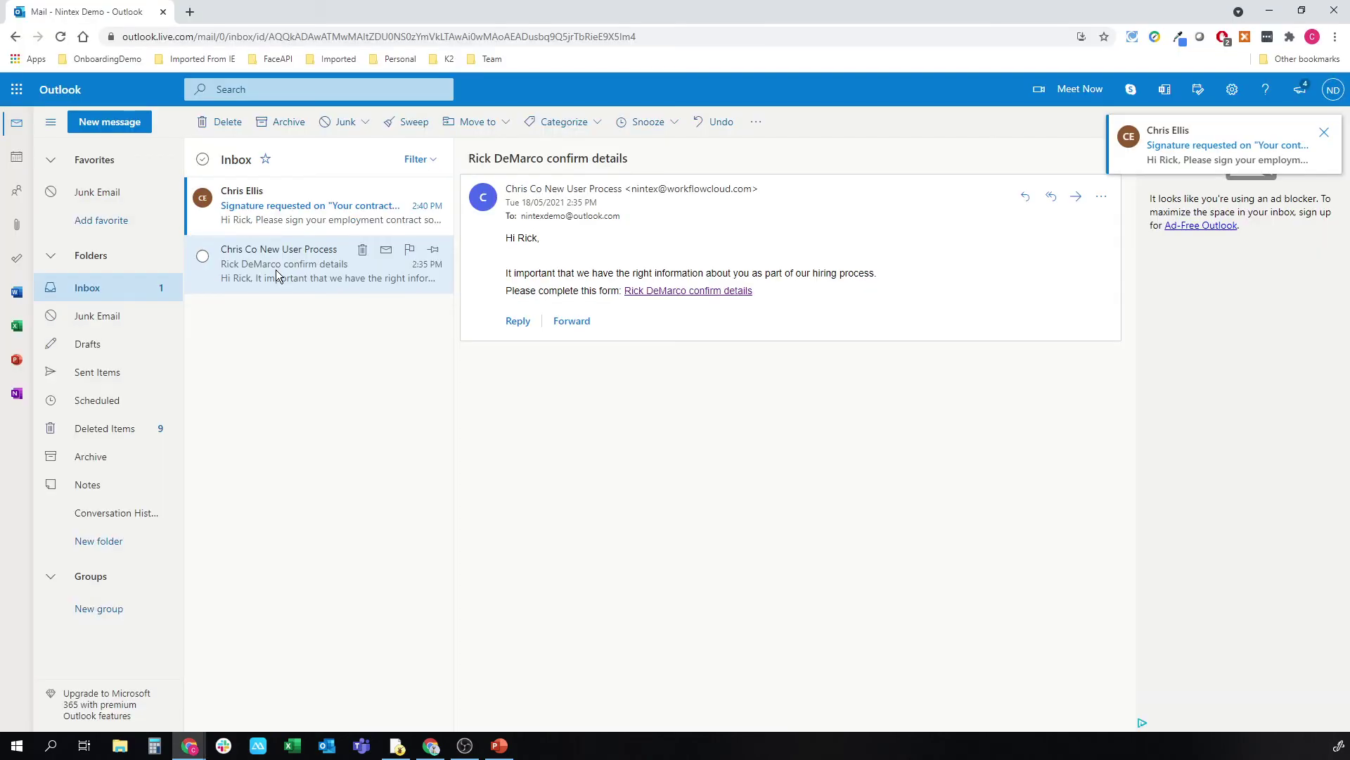
Step: Open the 'Signature requested' email to reach the 12-page New User Contract Pack in Nintex Sign
click(290, 213)
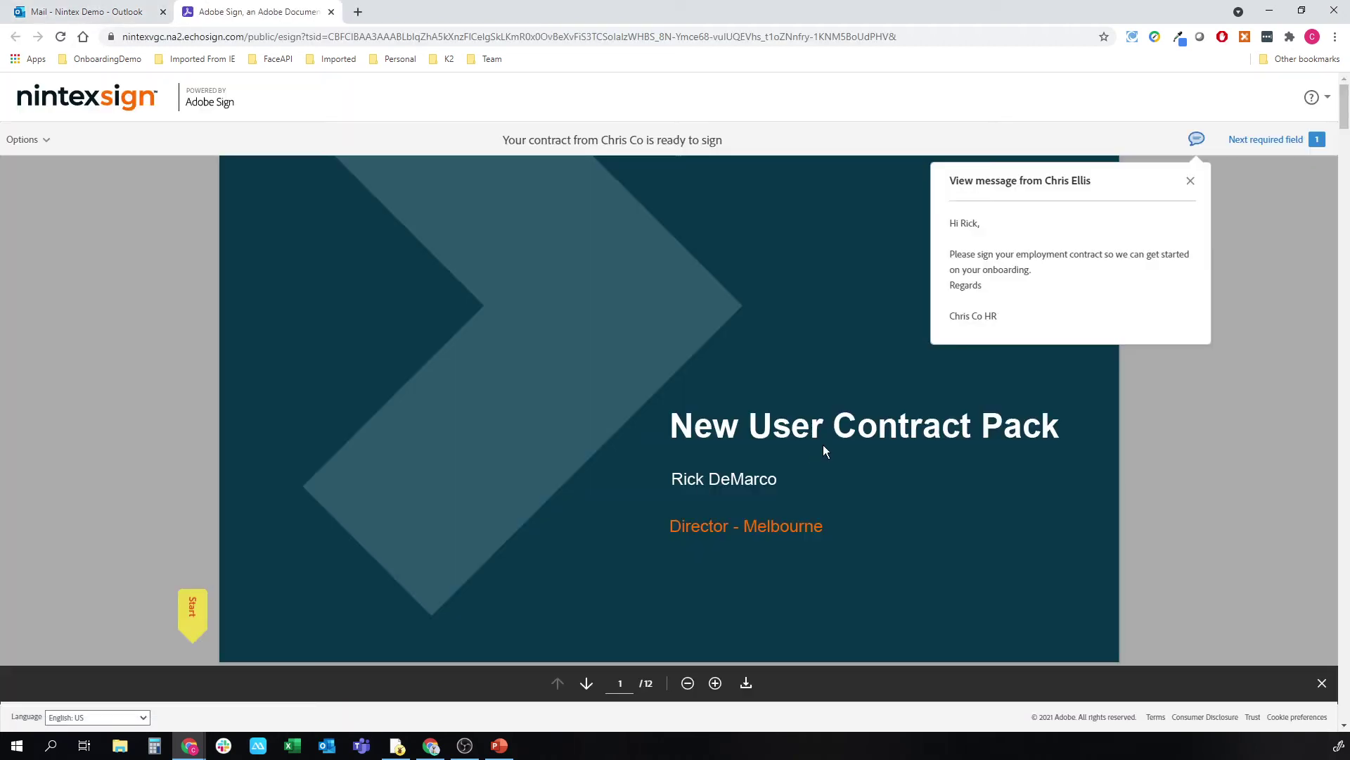
Step: Dismiss the sender's message, read through the agreement and jump to the page 12 signature field
click(1190, 181)
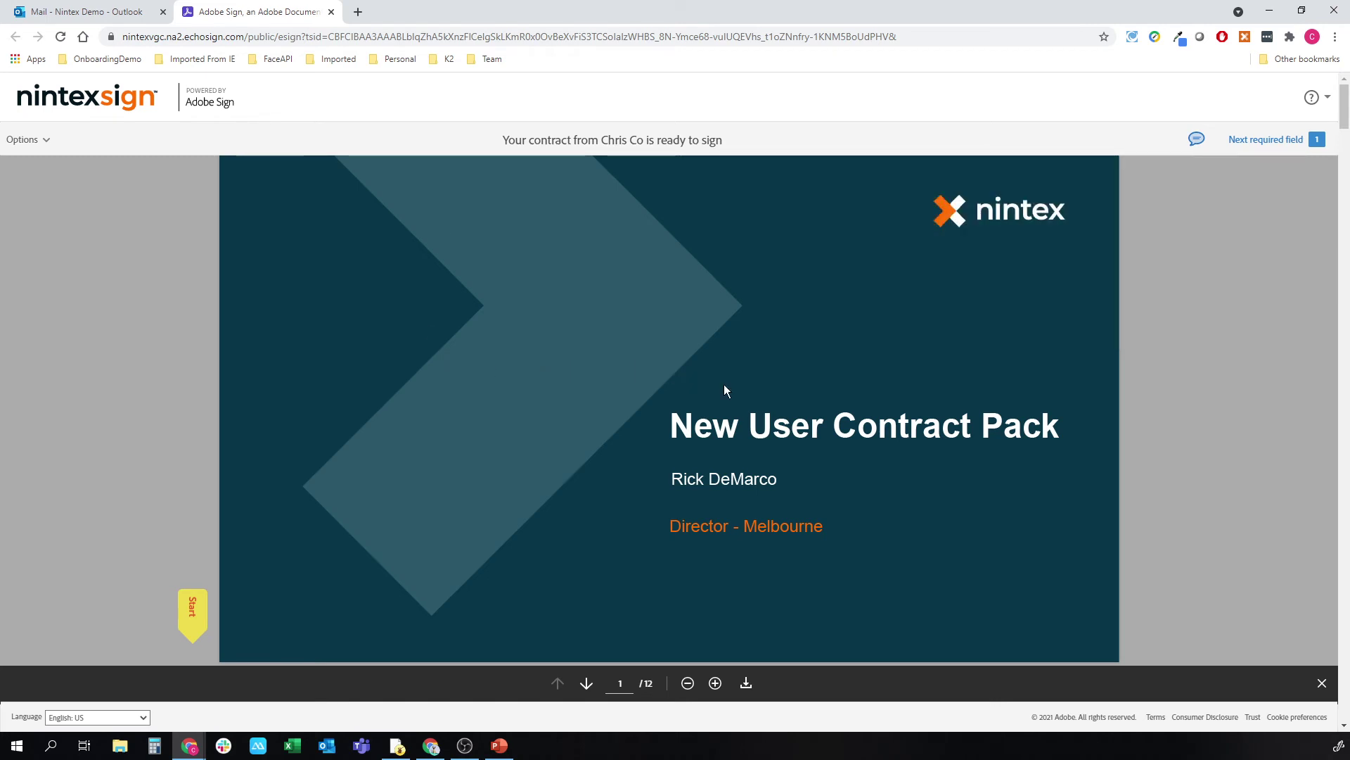
scroll(774, 498, down, 6)
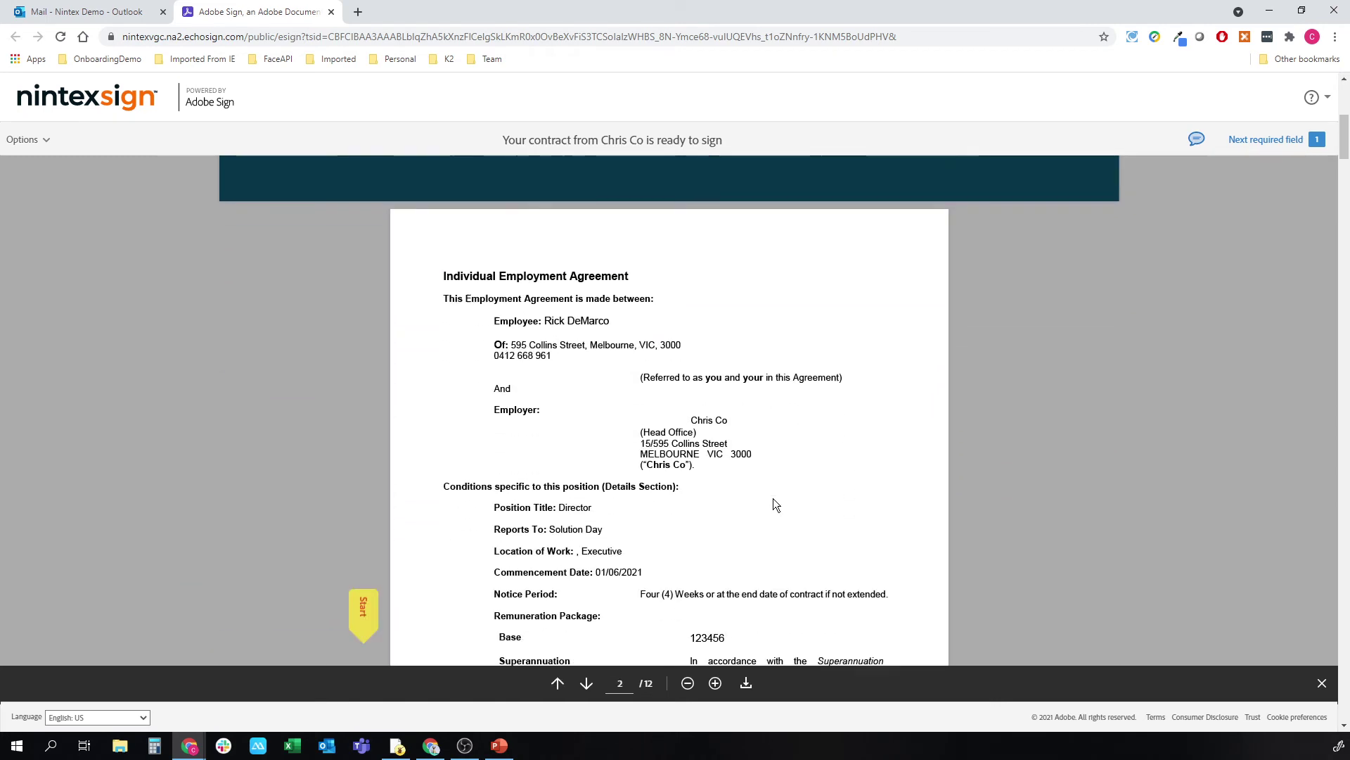
scroll(773, 498, down, 1)
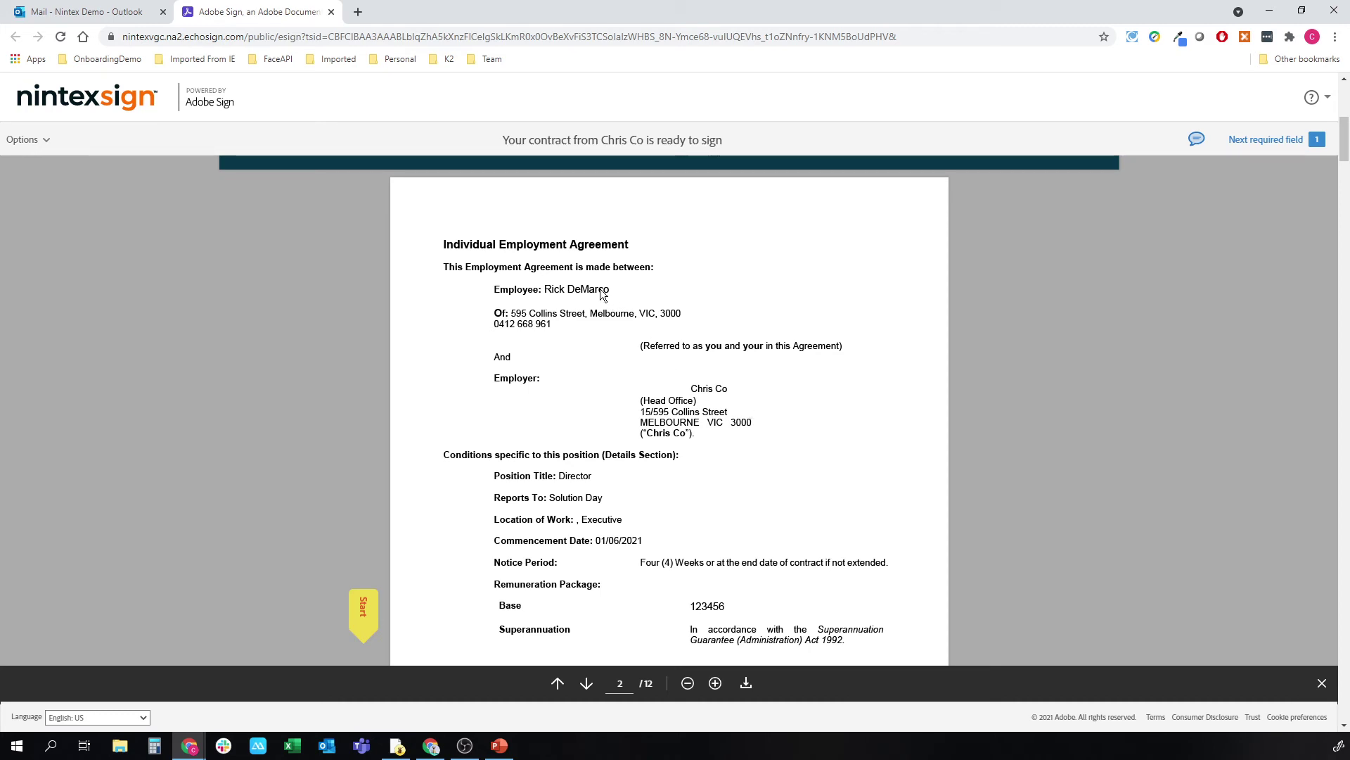
scroll(599, 298, down, 3)
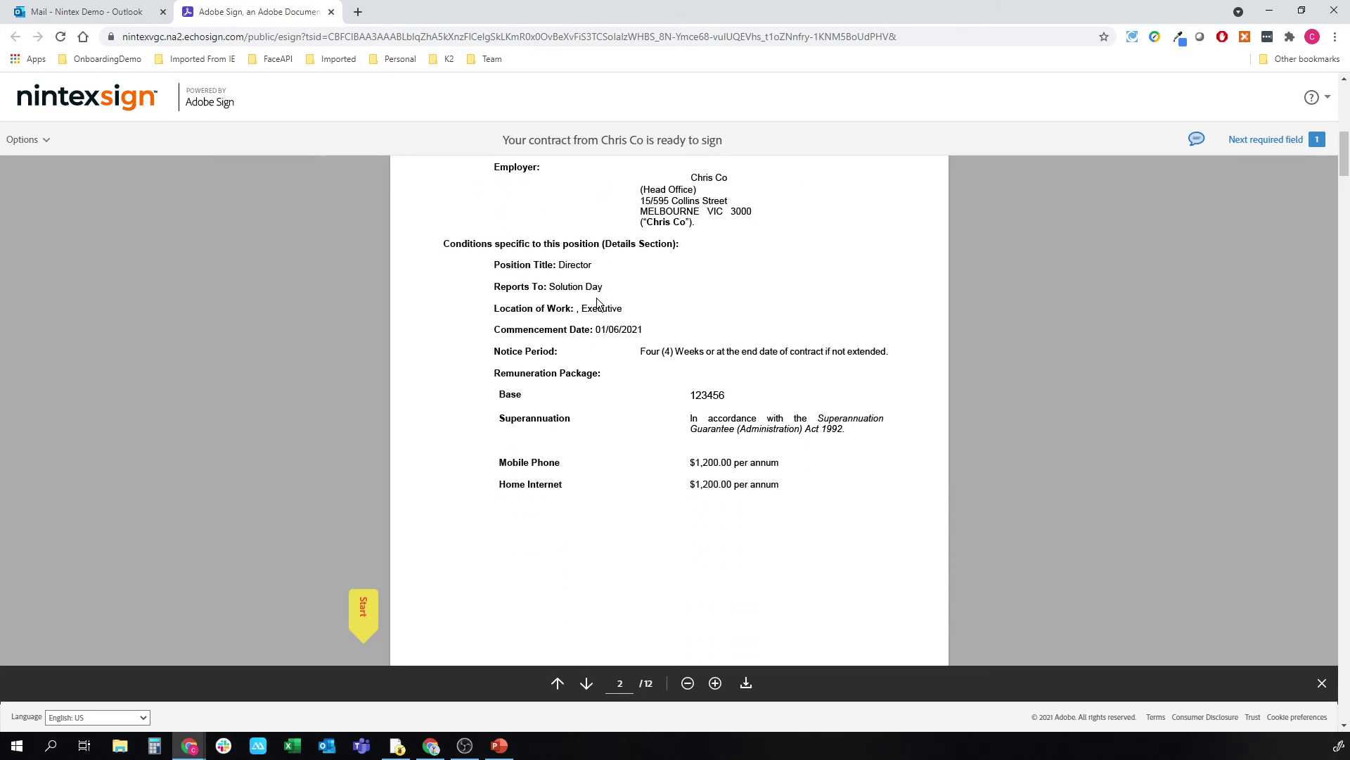
scroll(417, 547, down, 10)
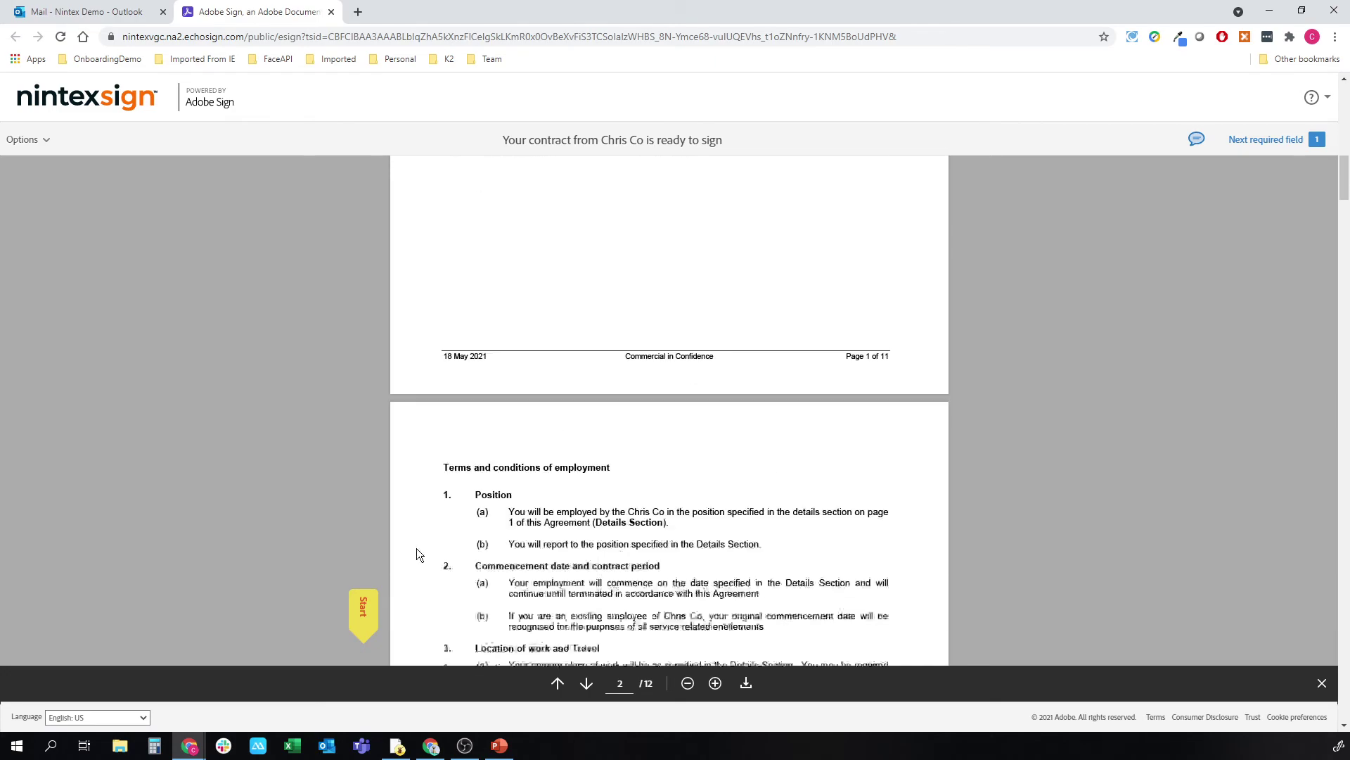
scroll(417, 548, down, 15)
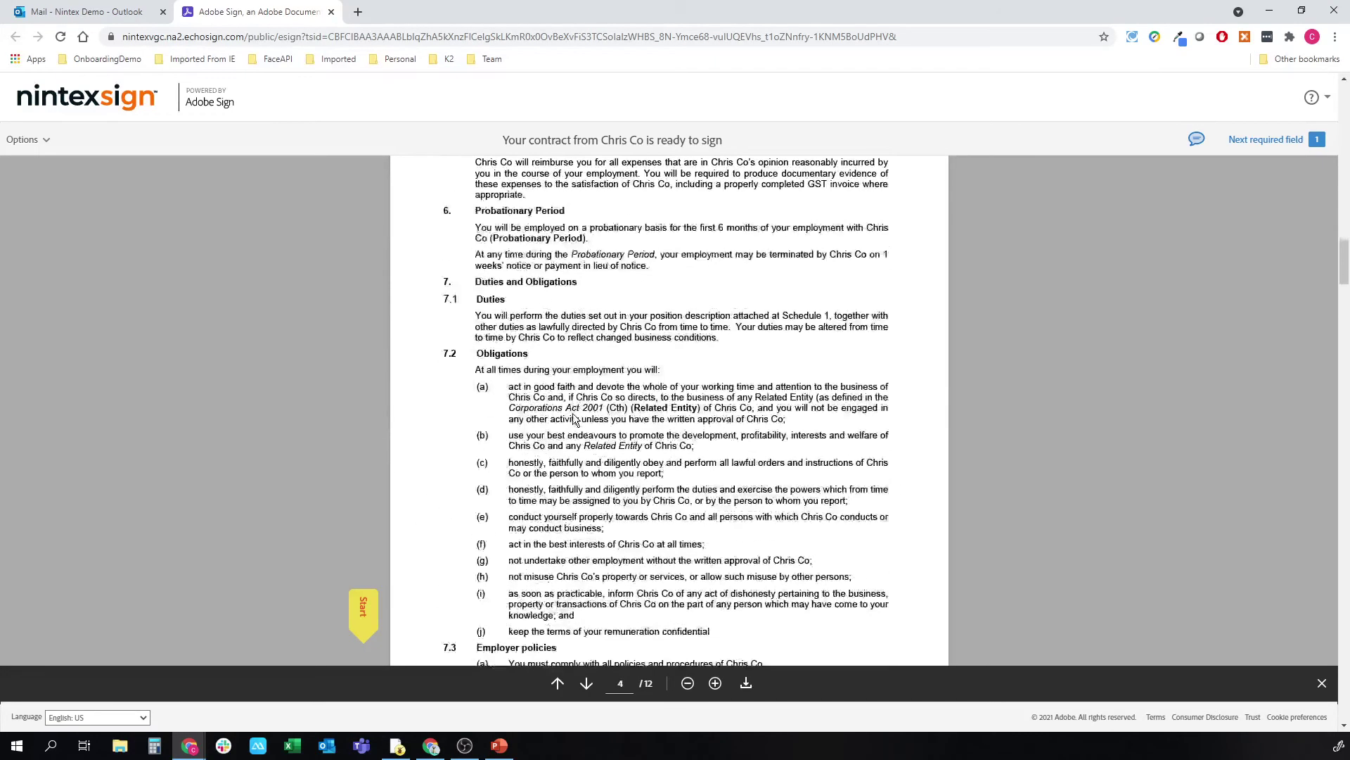
scroll(575, 418, down, 3)
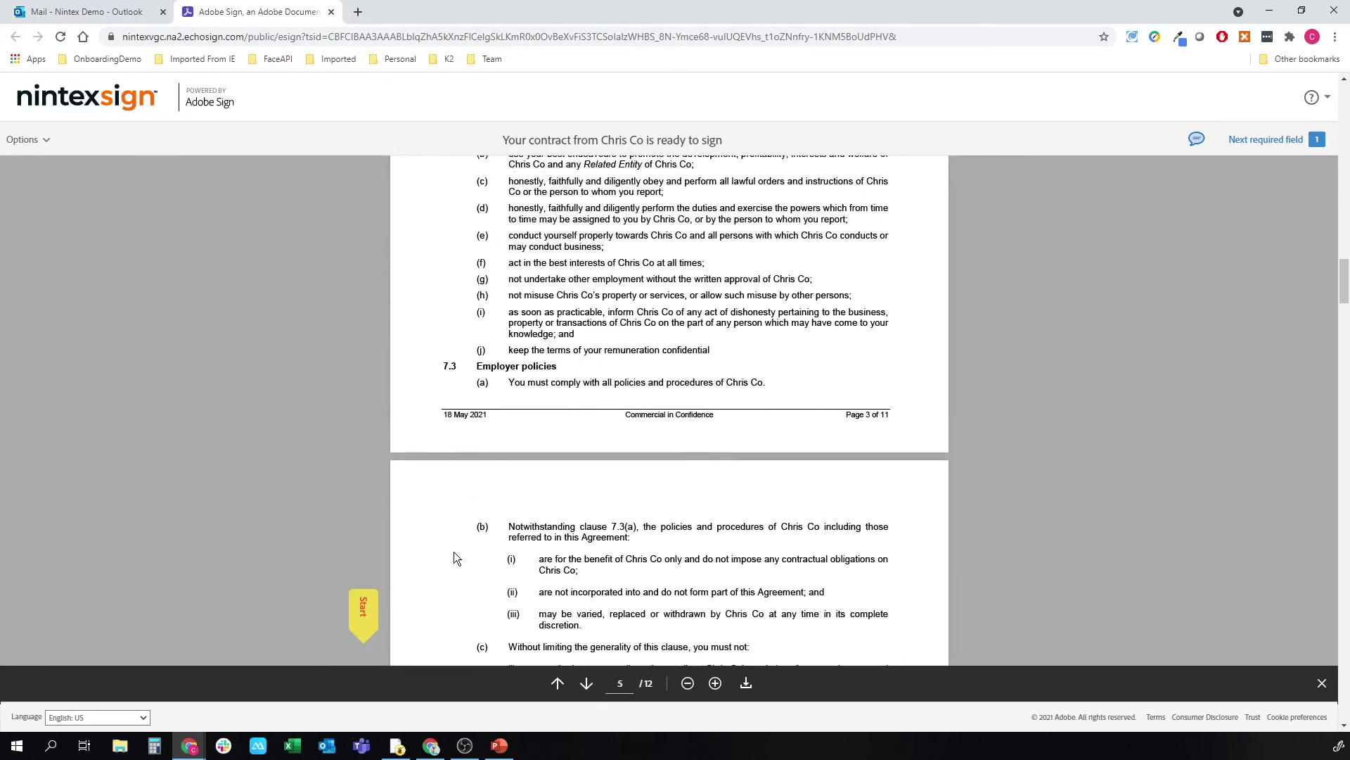
click(362, 609)
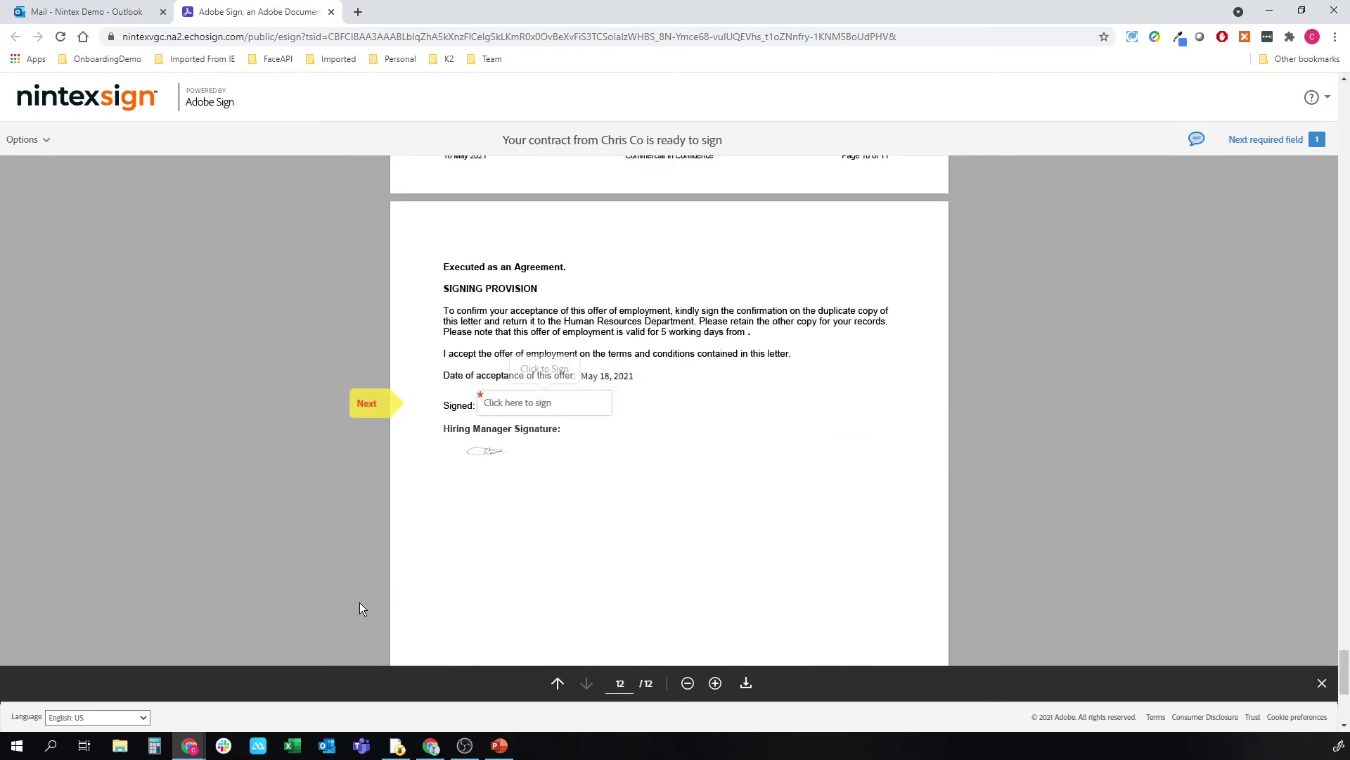
Step: Draw the KDM initials as the signature, enter the signer's full name, and apply it
click(536, 399)
click(538, 401)
mouse_move(545, 234)
mouse_down()
mouse_move(585, 163)
mouse_move(612, 239)
mouse_up()
mouse_move(653, 196)
mouse_down()
mouse_move(639, 253)
mouse_move(671, 178)
mouse_move(626, 240)
mouse_move(765, 189)
mouse_up()
click(556, 328)
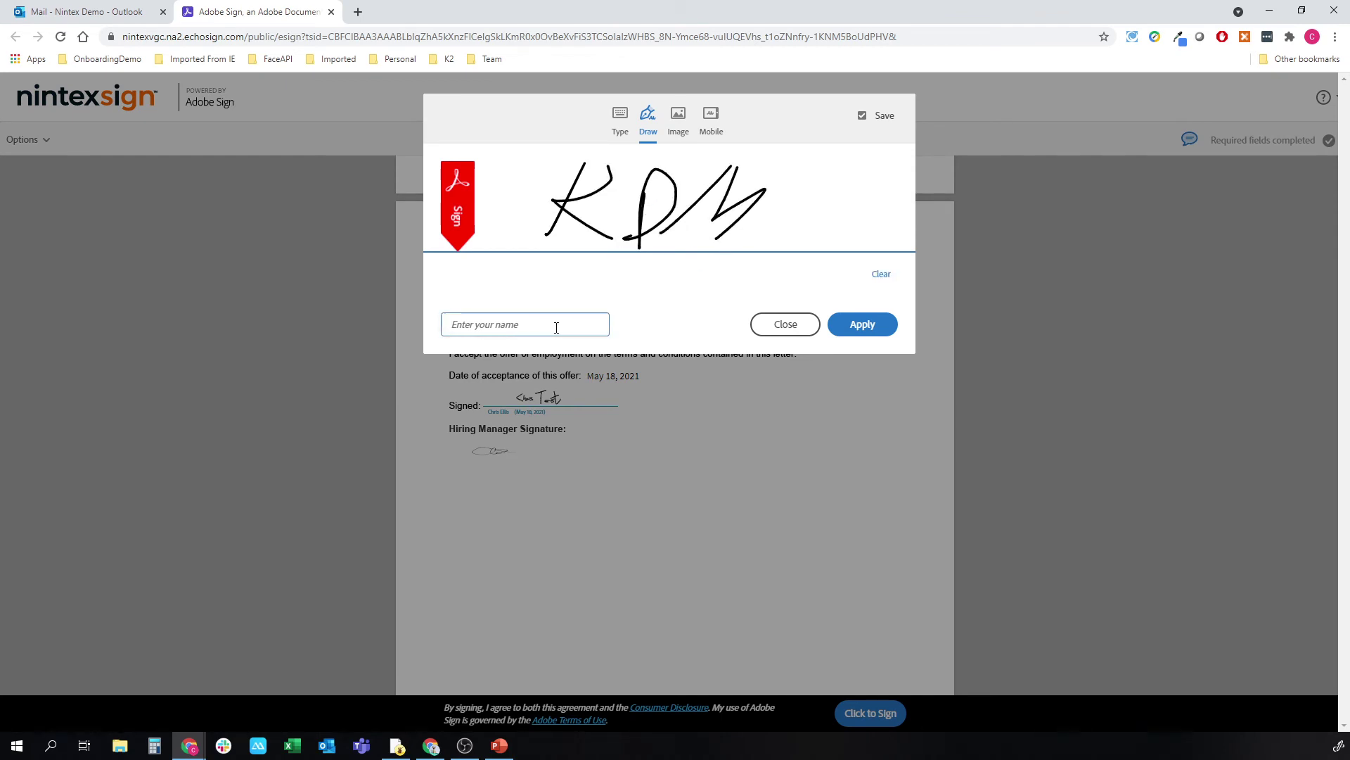
click(865, 325)
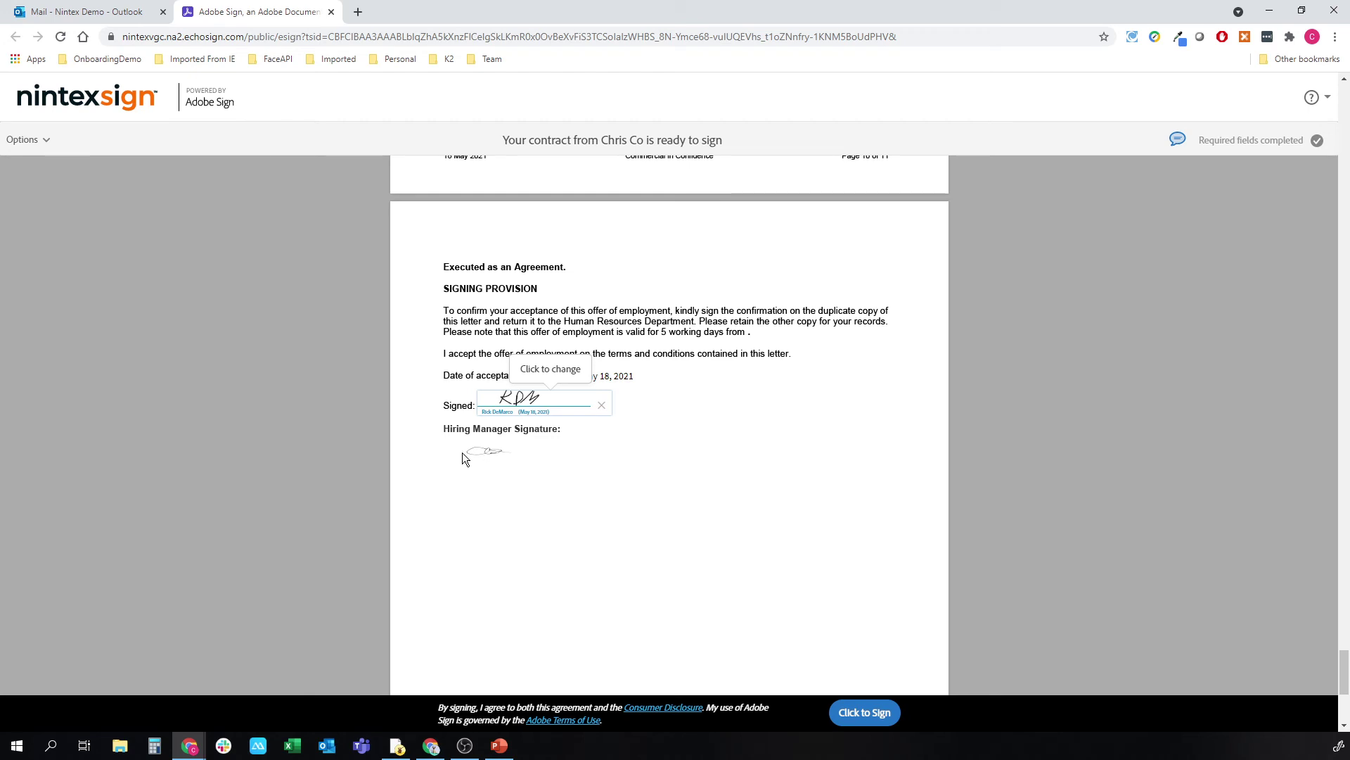
Step: Submit the signed contract and open the 'You signed' confirmation email
click(881, 703)
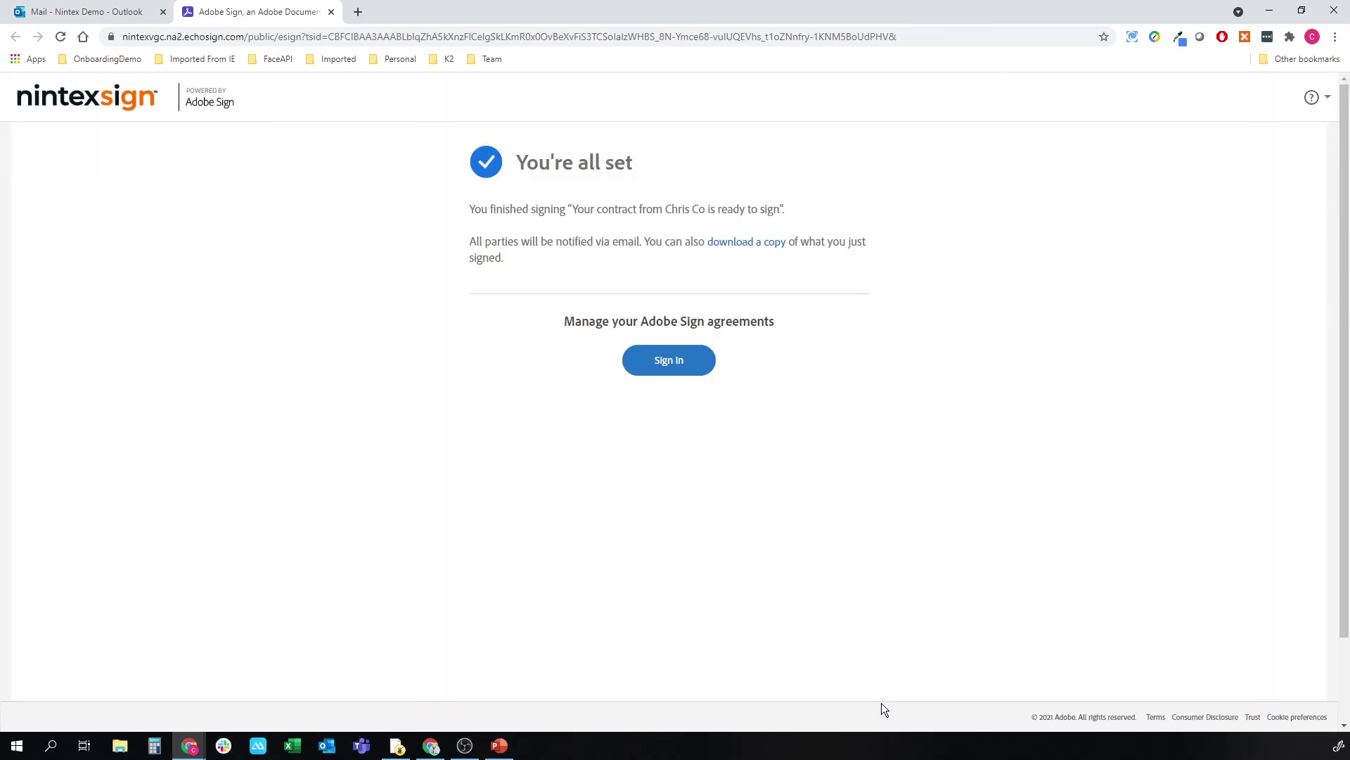
click(330, 13)
click(315, 218)
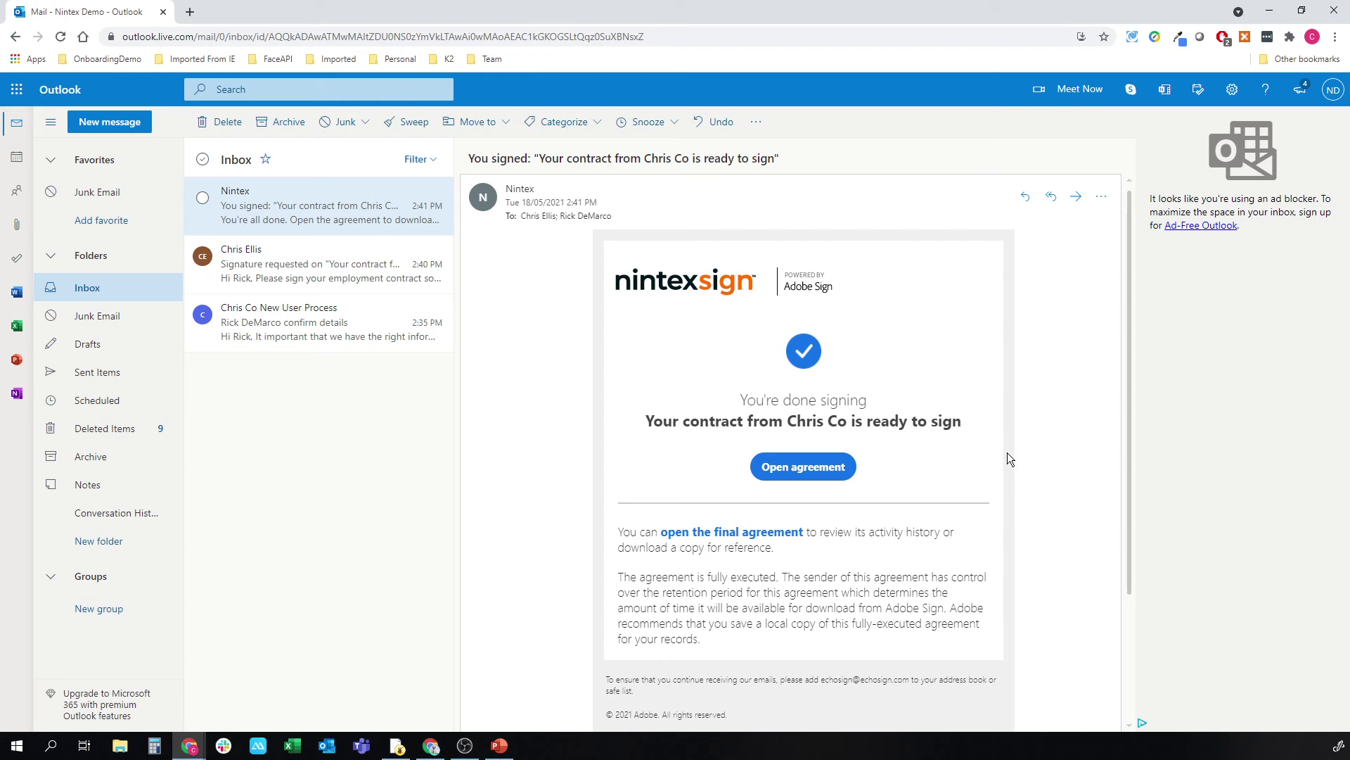
Step: Open the contract-signed notification in the Solution Day mailbox, then go to OneDrive's Signed folder
key(alt+Tab)
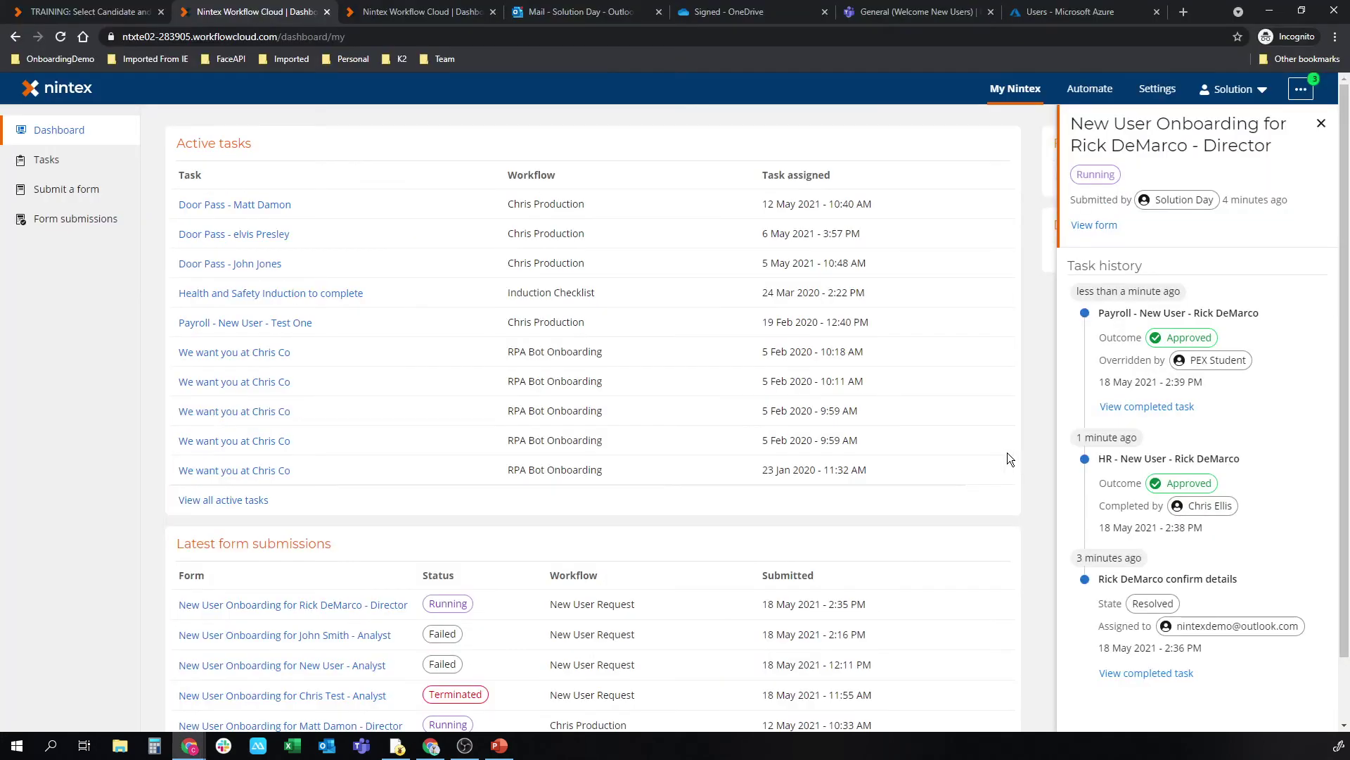
click(552, 15)
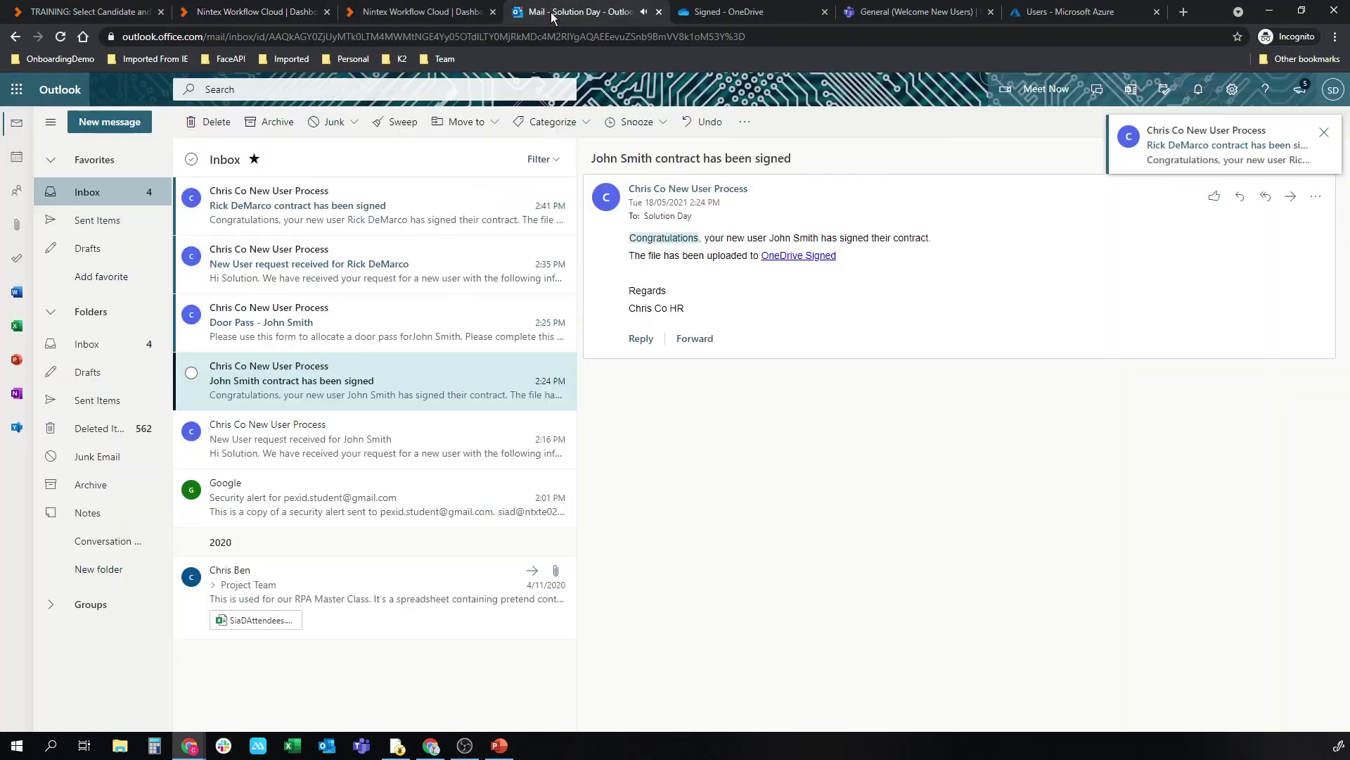
click(341, 192)
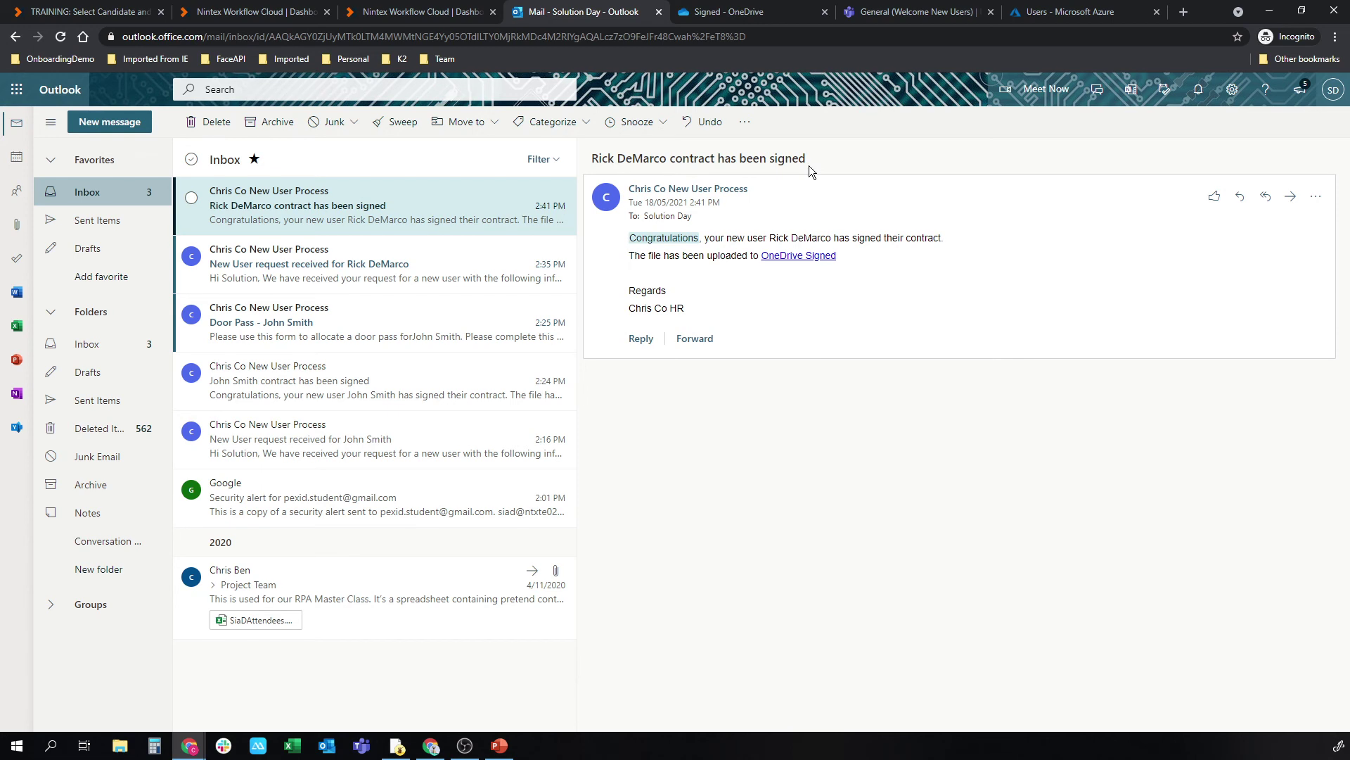
click(763, 13)
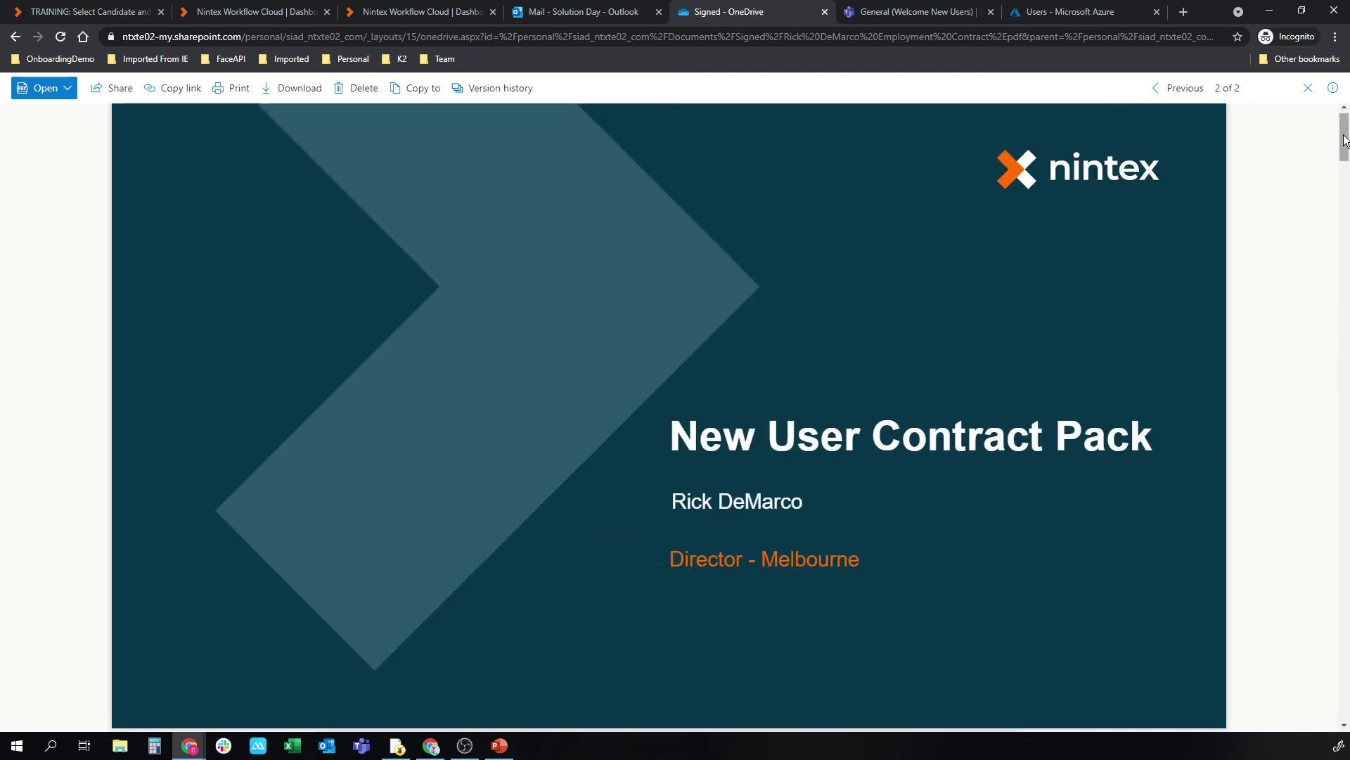
Step: Scroll the contract preview to page 12 to check the hand-drawn KDM signature
drag(1344, 140, 1245, 548)
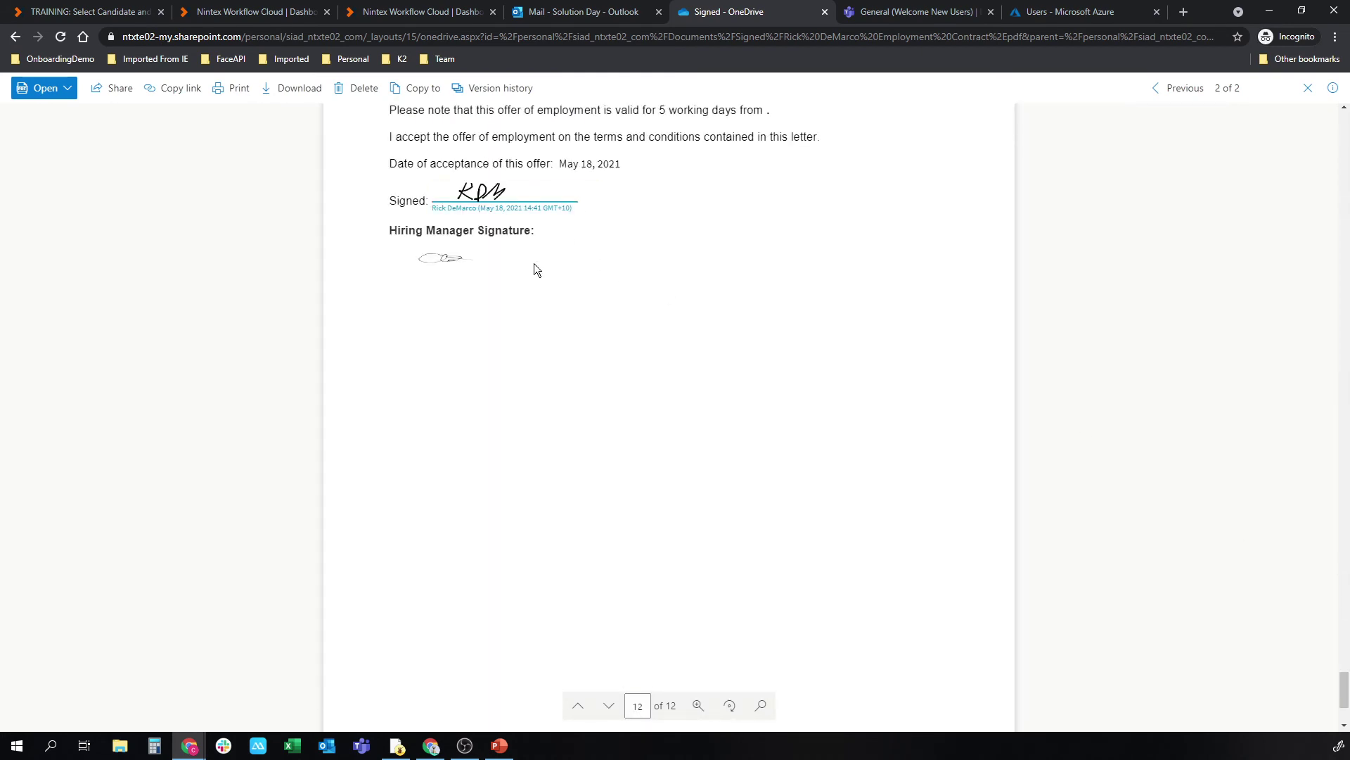
Step: View the welcome post in the Welcome New Users General channel, then bring up the First Day Details email
click(936, 11)
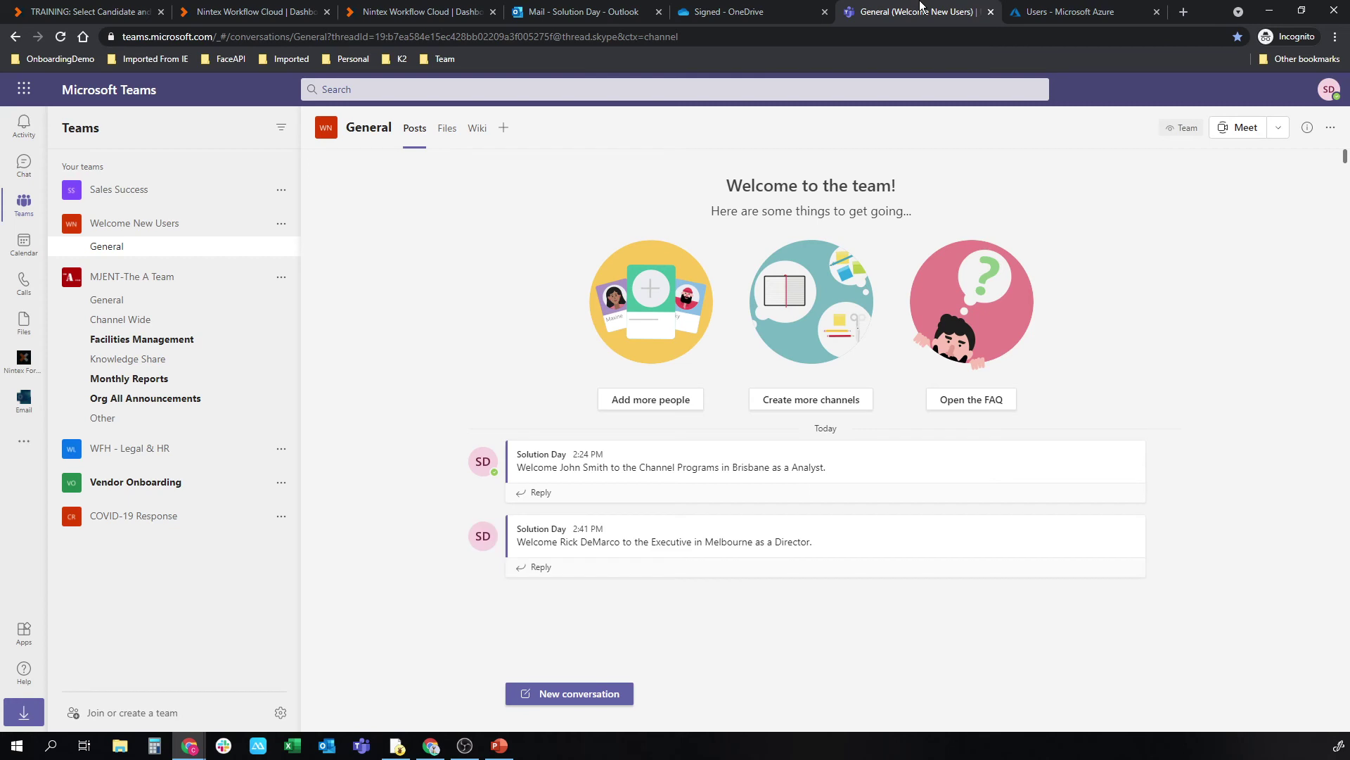
mouse_move(629, 536)
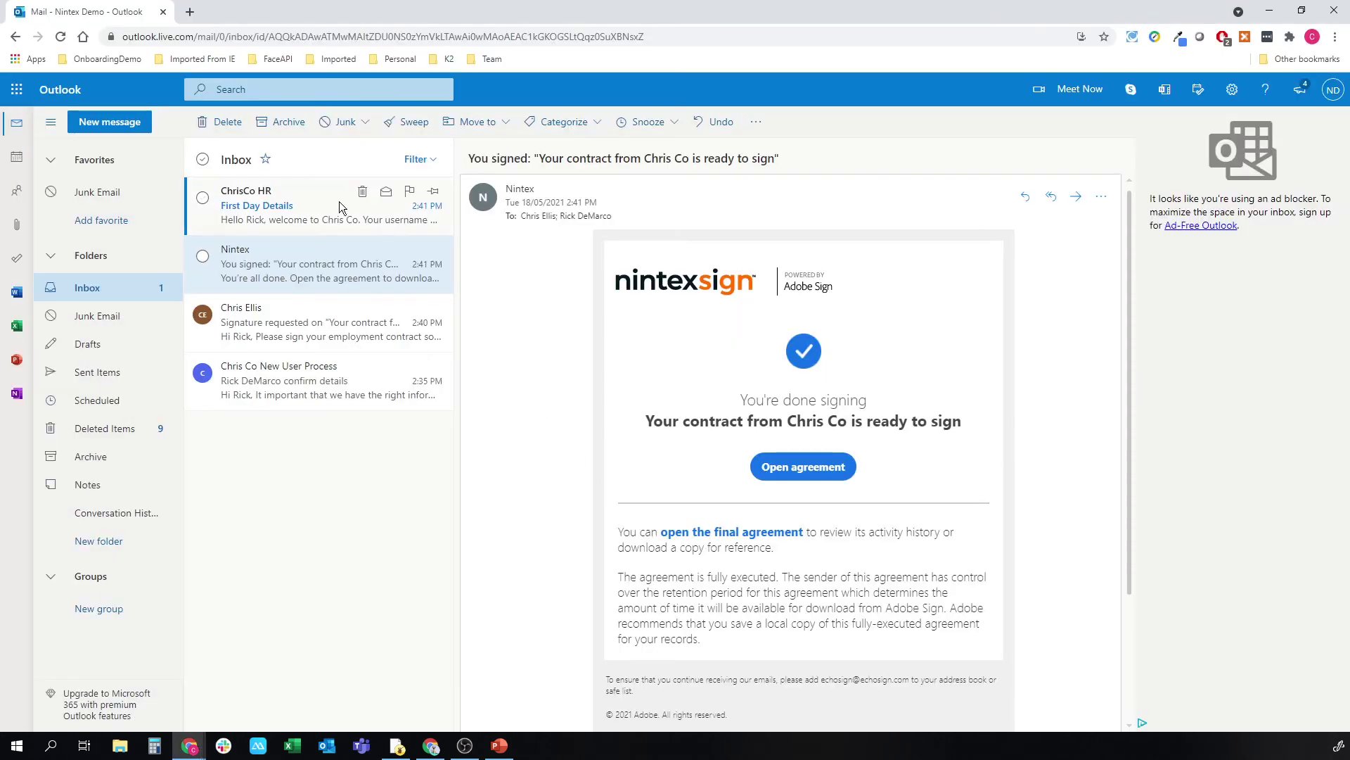
click(331, 202)
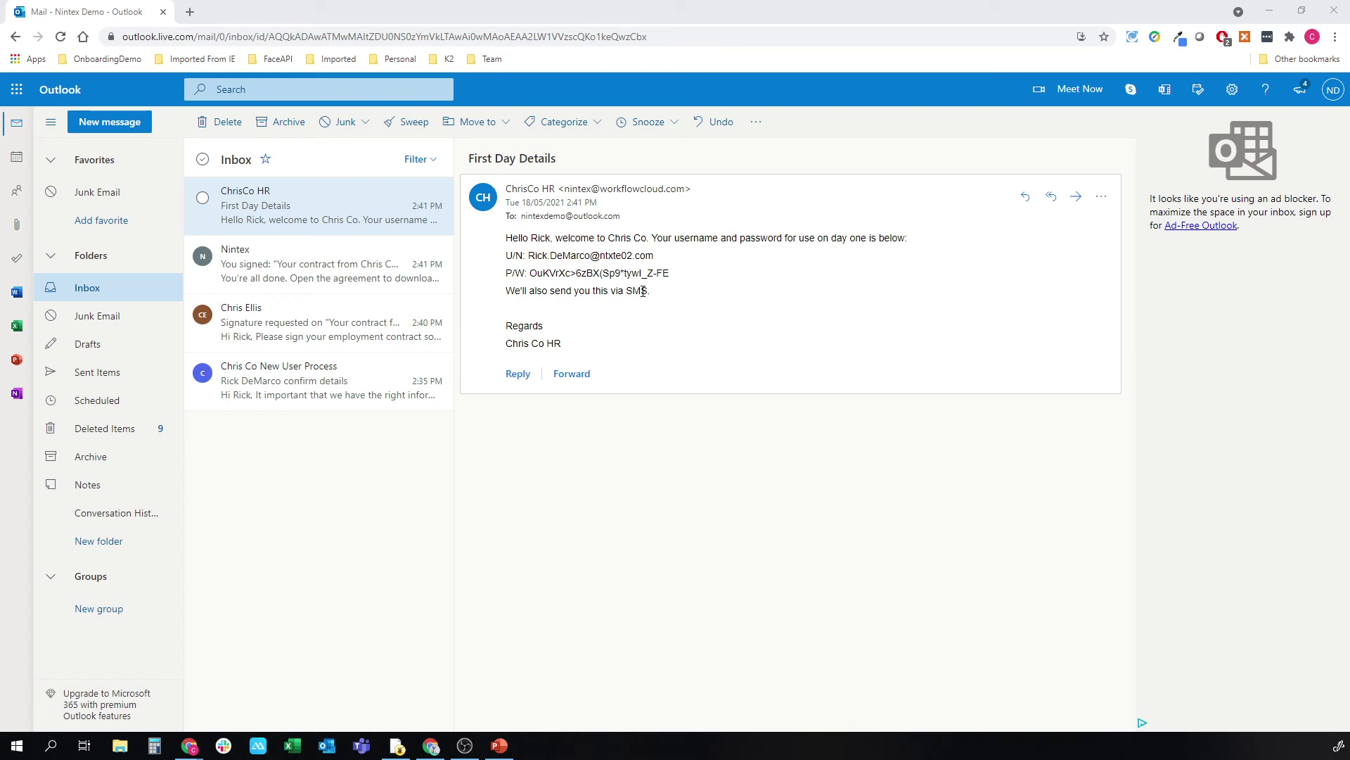
Step: After reading the First Day Details login email, return to the Nintex workflow dashboard
key(alt+Tab)
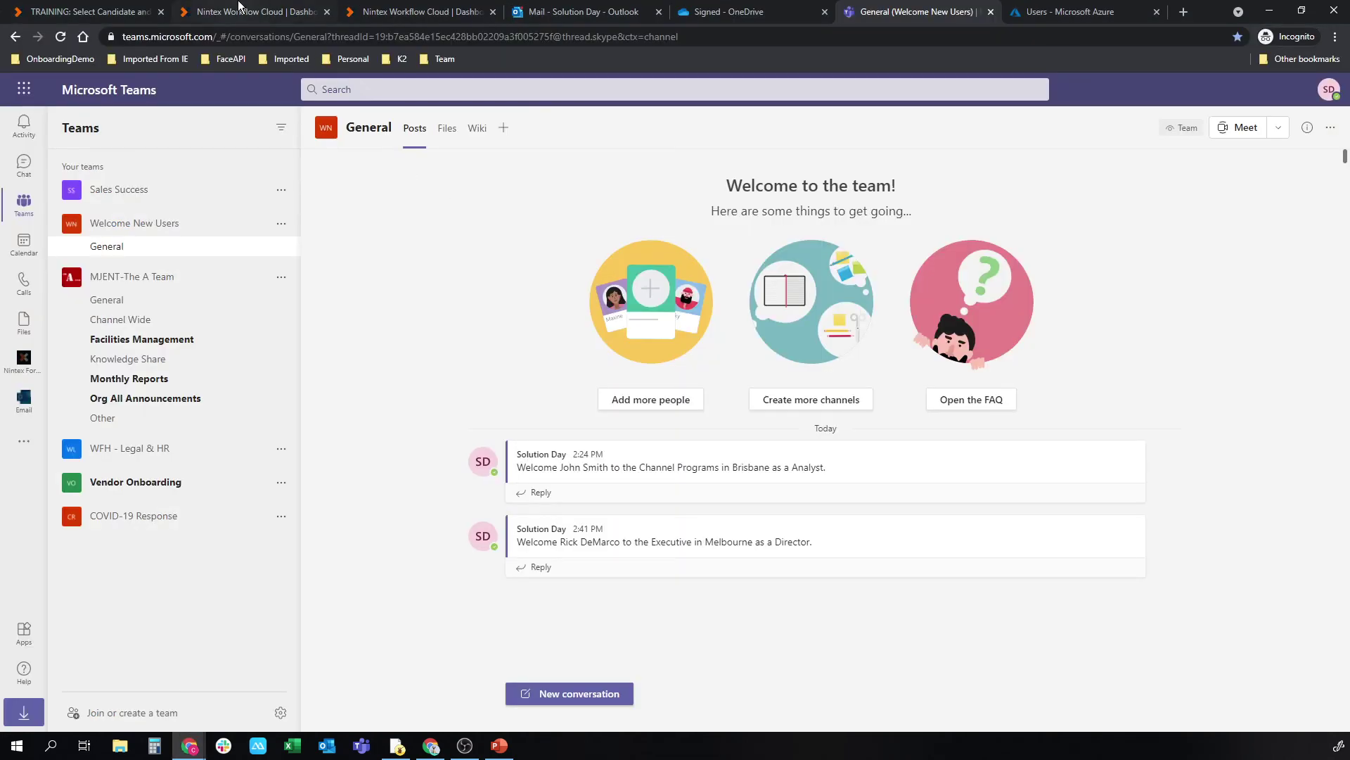
click(240, 11)
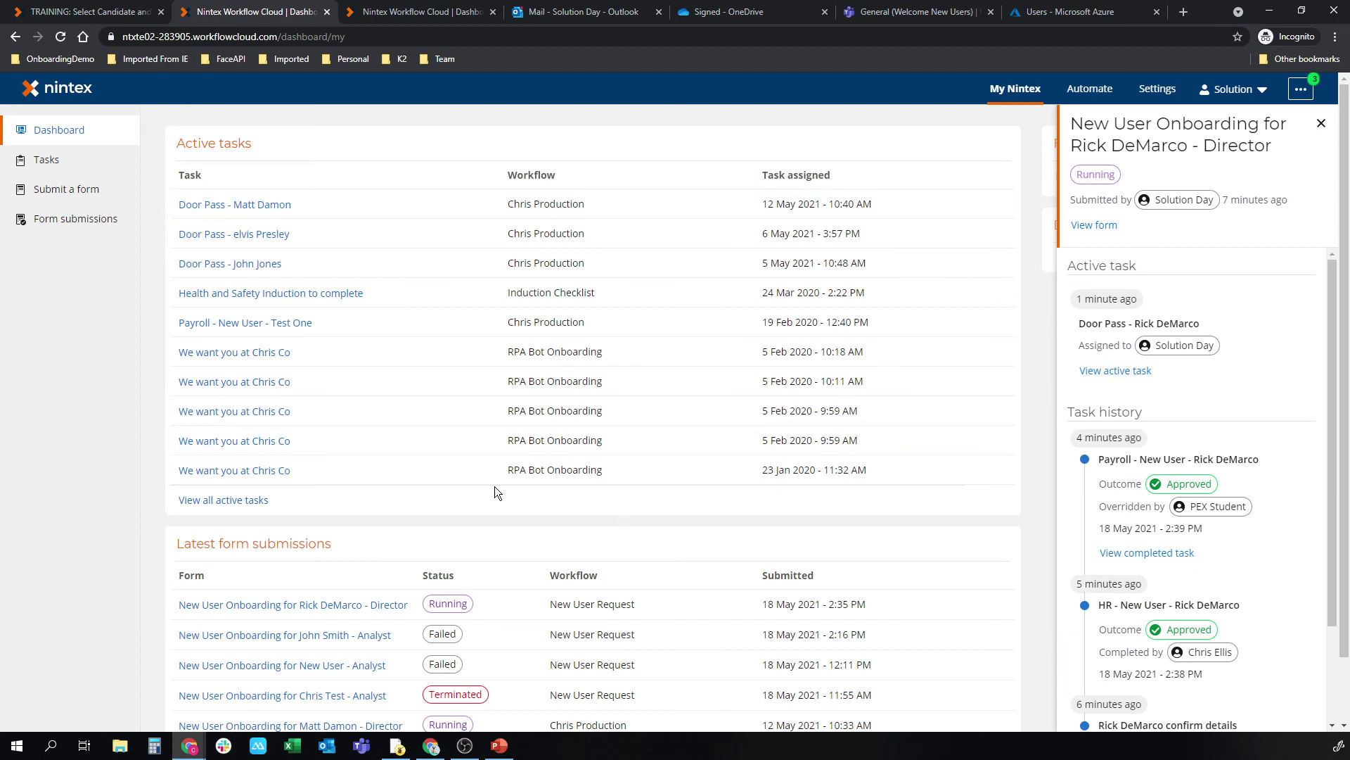
click(47, 161)
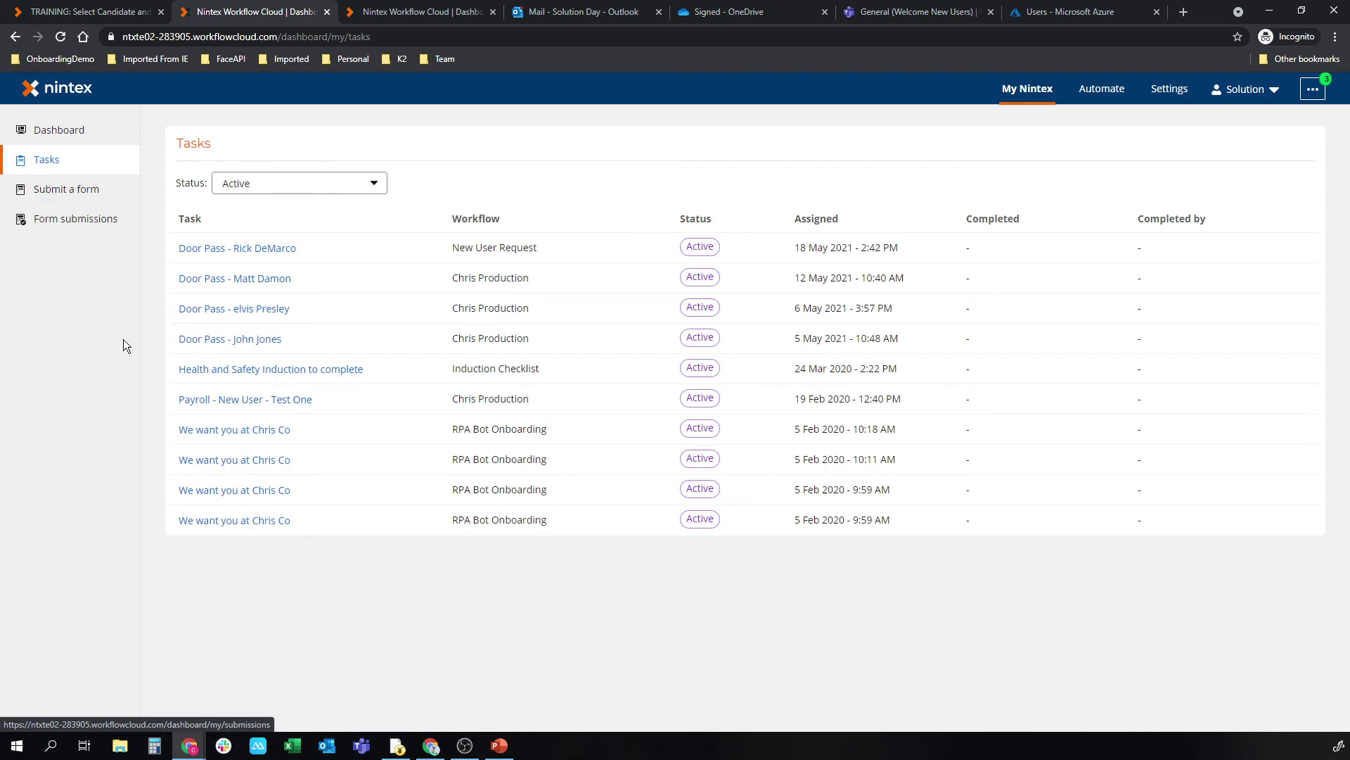
click(257, 250)
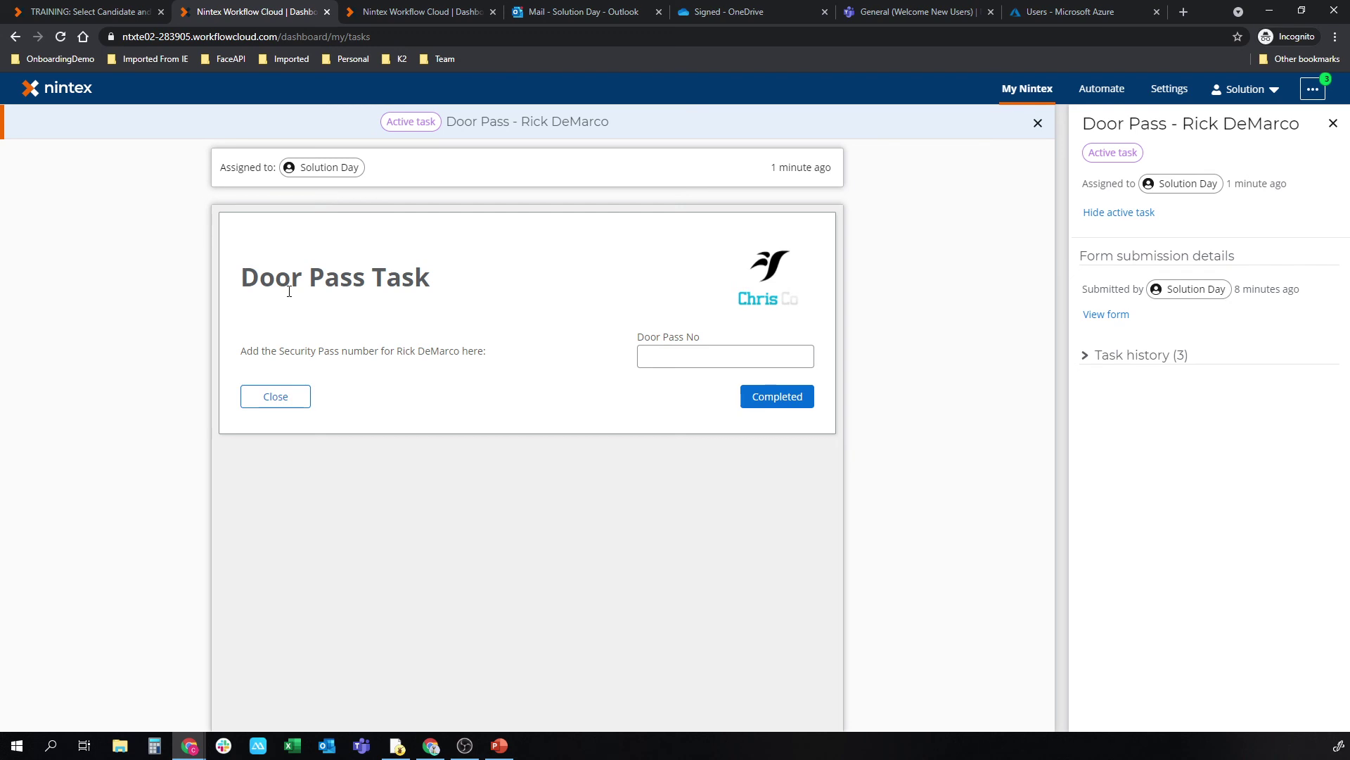
click(673, 353)
click(791, 398)
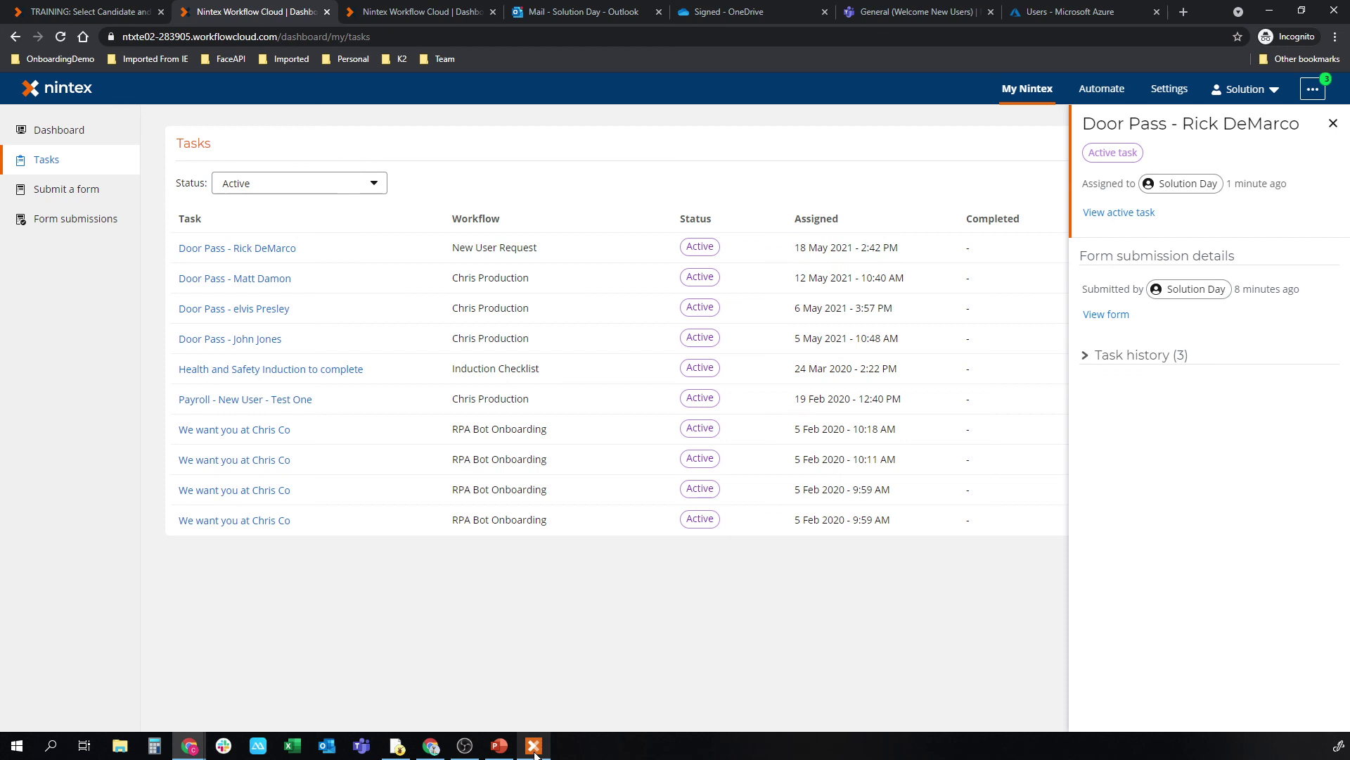
mouse_move(534, 751)
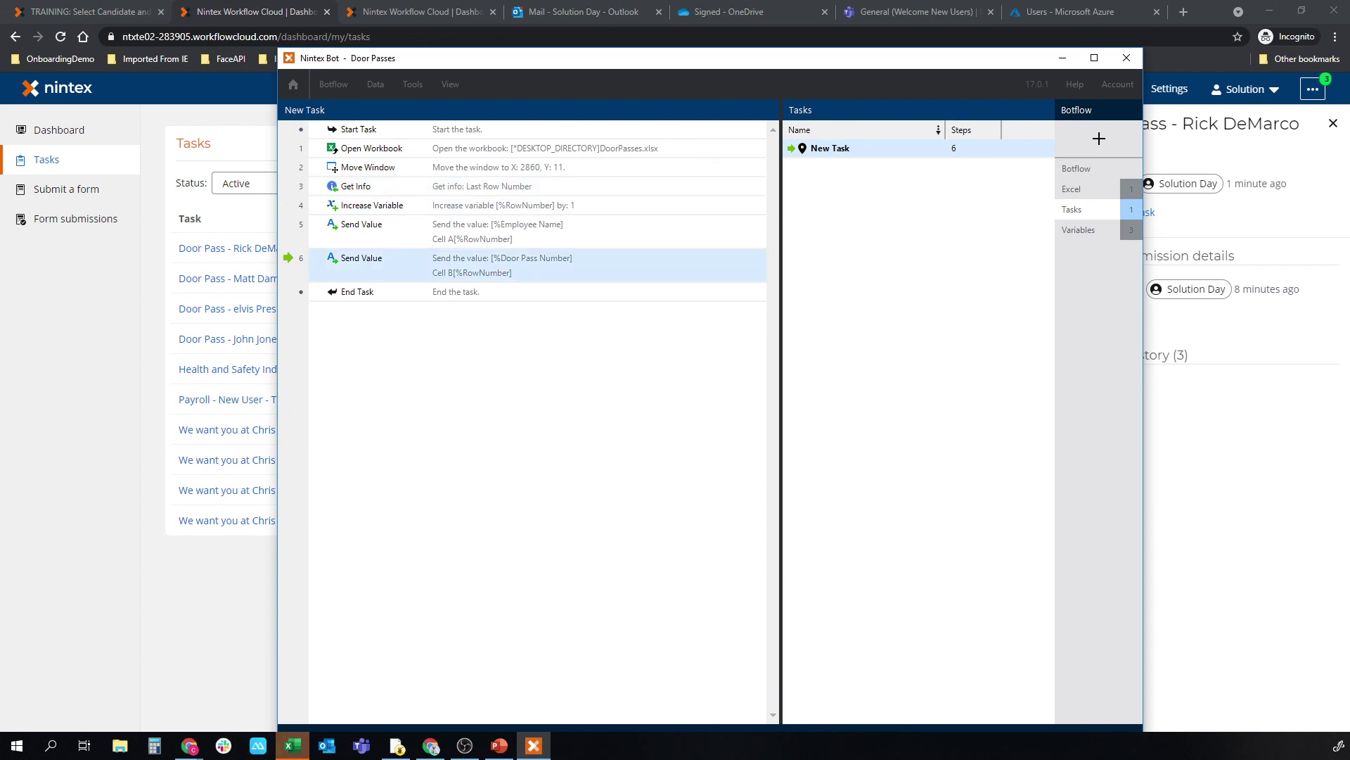
drag(1347, 59, 749, 59)
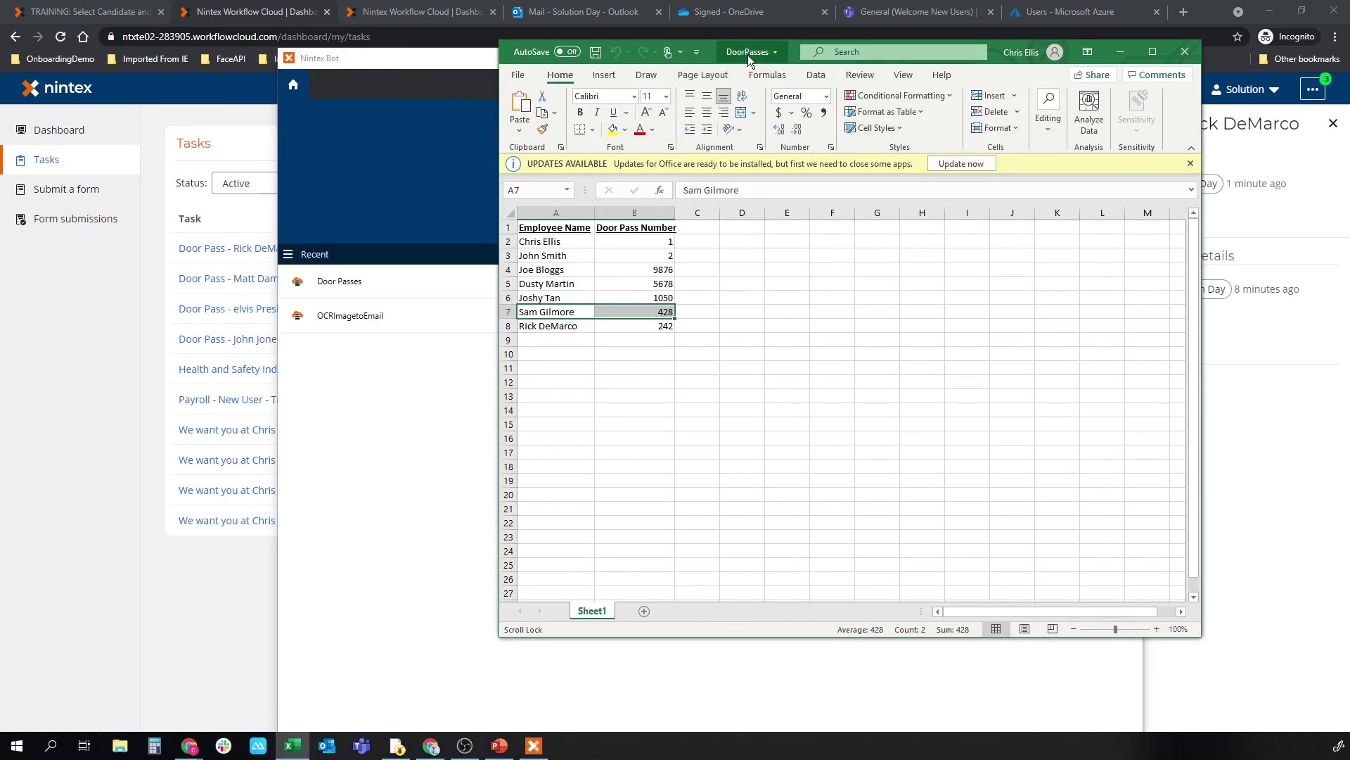
click(164, 574)
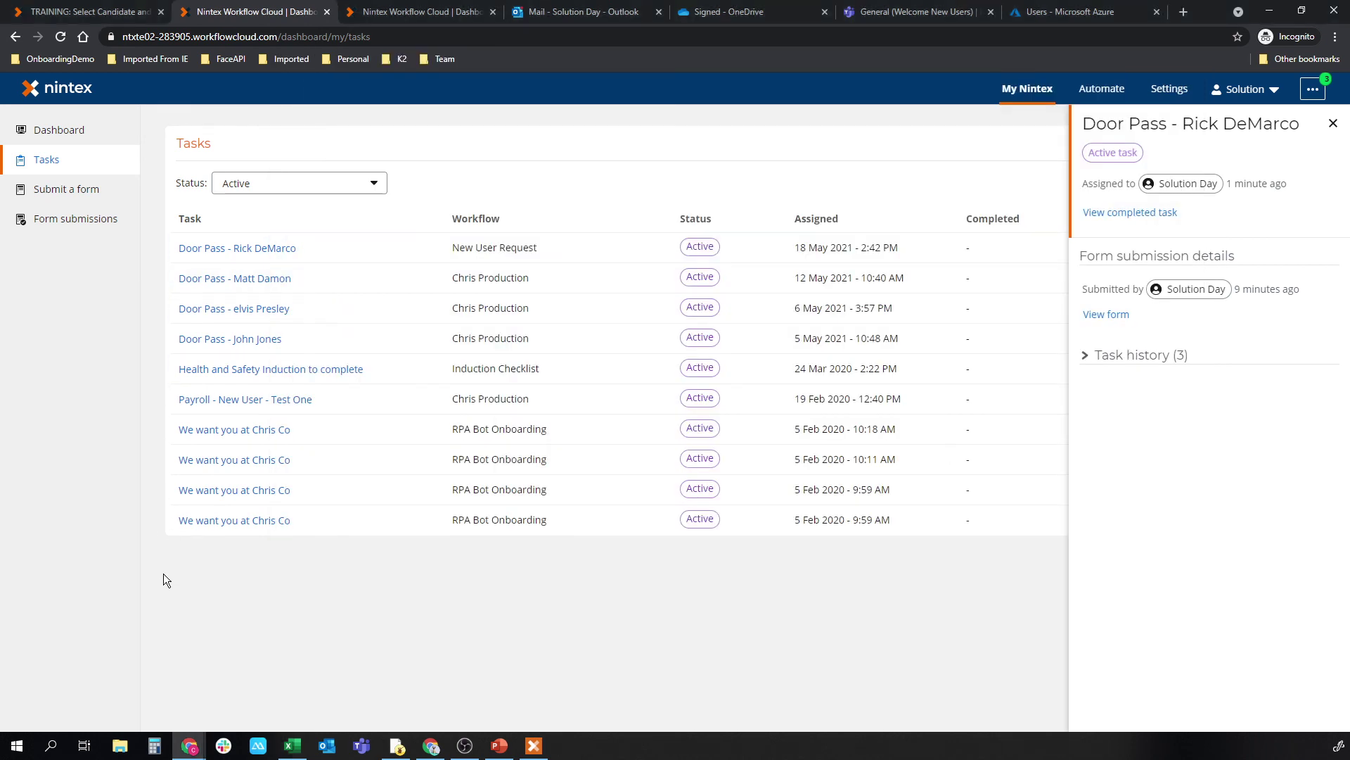
Step: Expand the Task history (3) section to confirm the Door Pass step is Resolved
click(1093, 355)
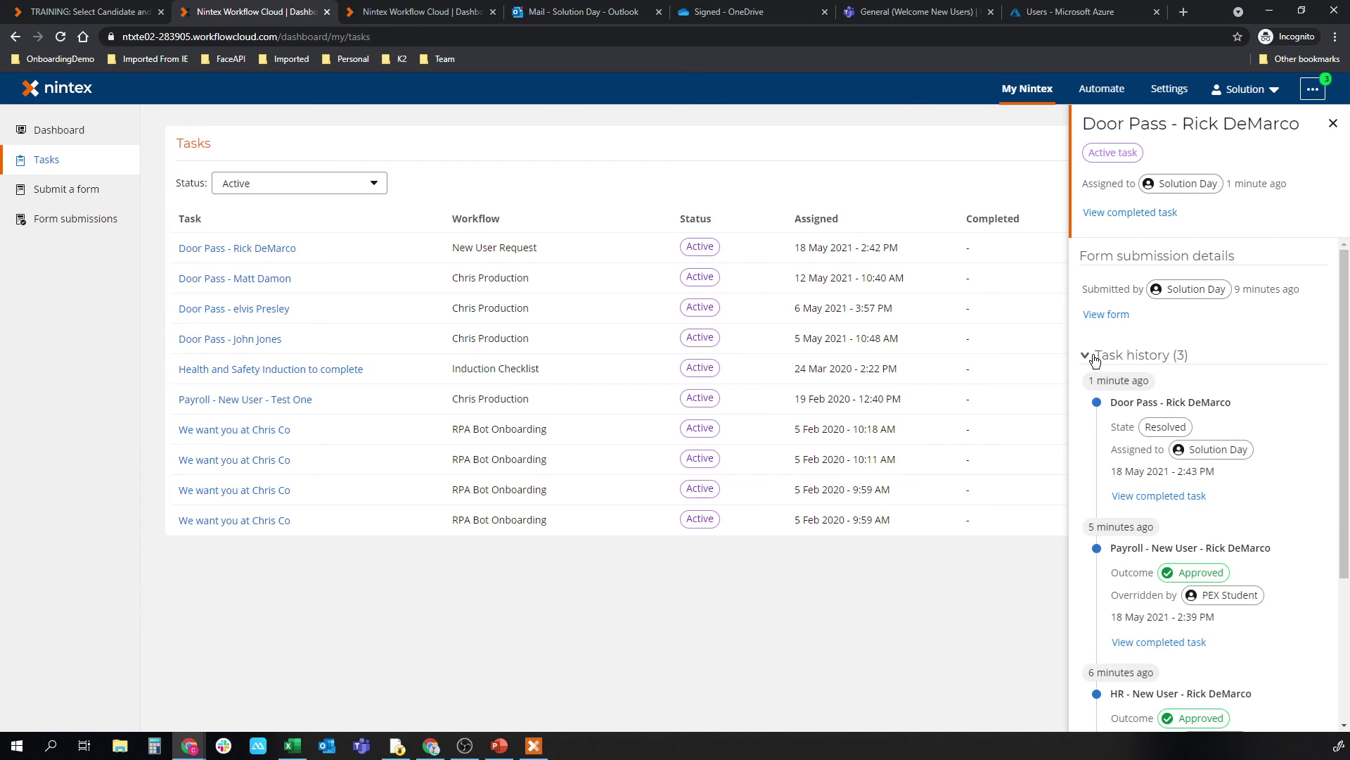